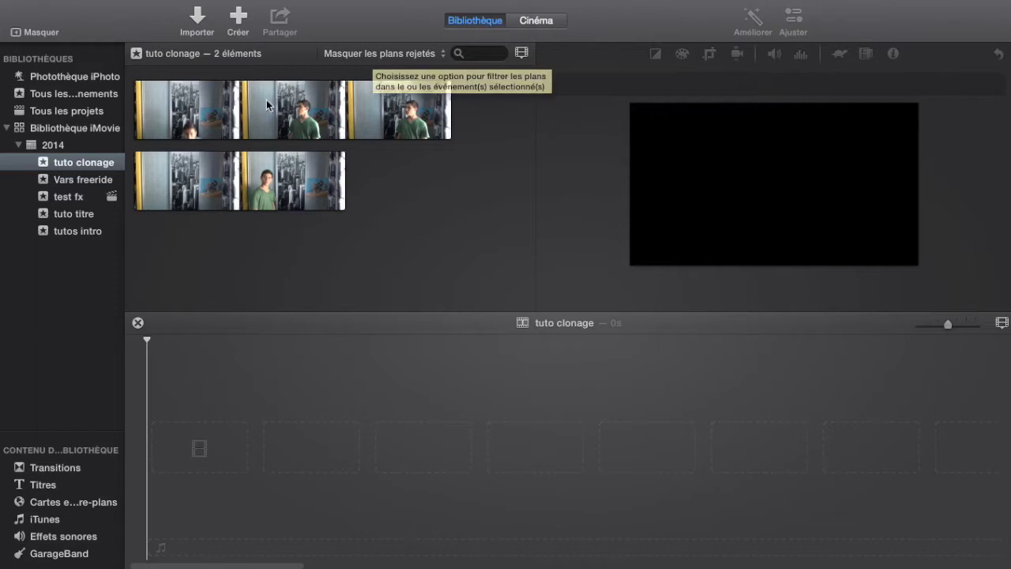
- Preview Clip #73 in the event browser and add the whole clip to the empty project timeline
left_click(192, 119)
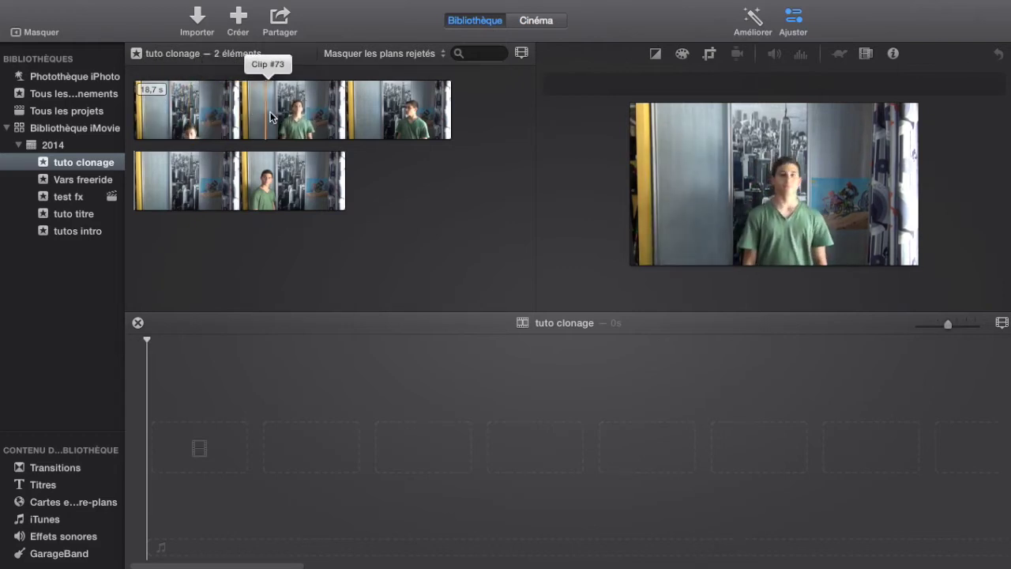
key("space")
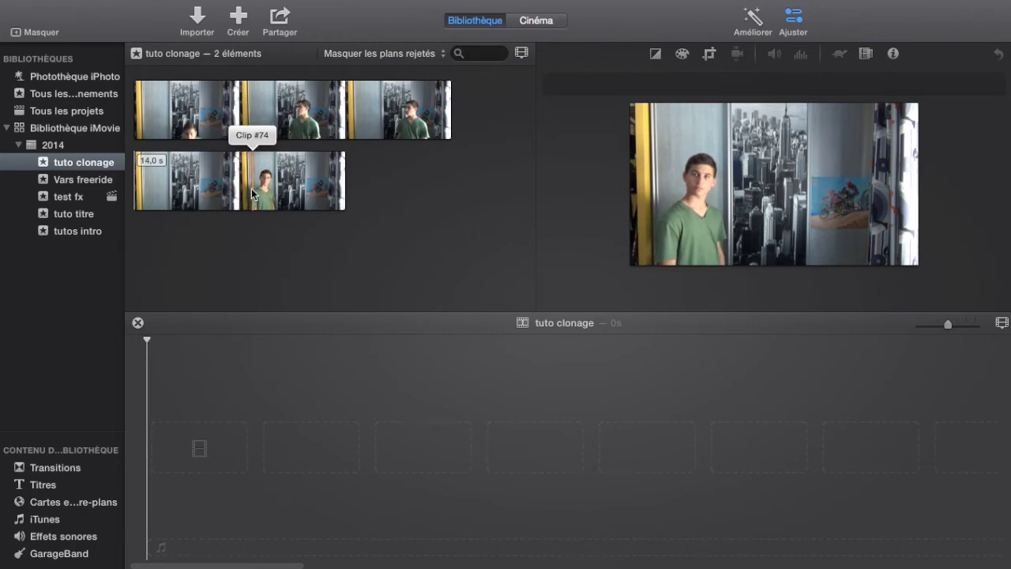
left_click(201, 103)
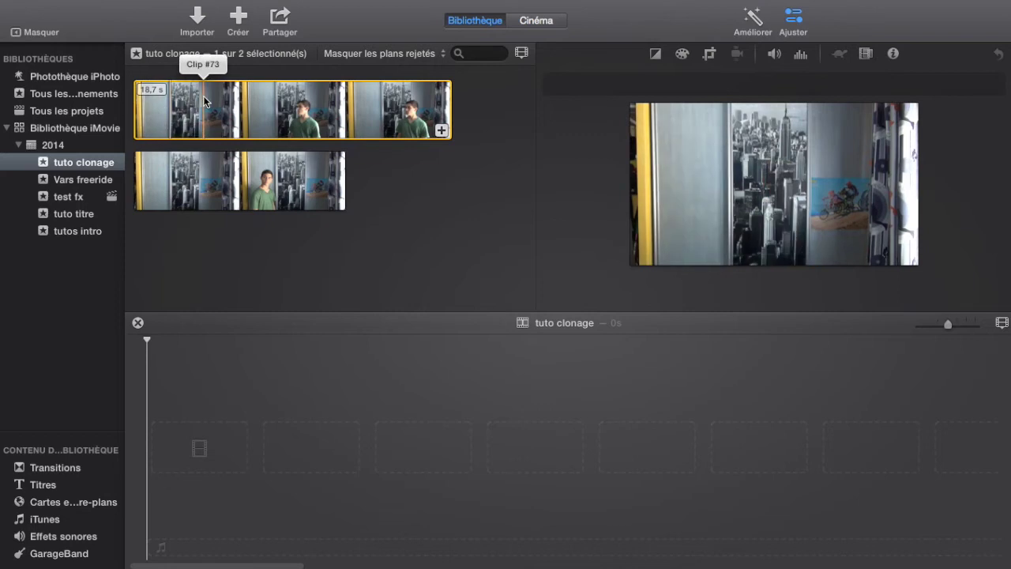
left_click_drag(203, 101, 190, 443)
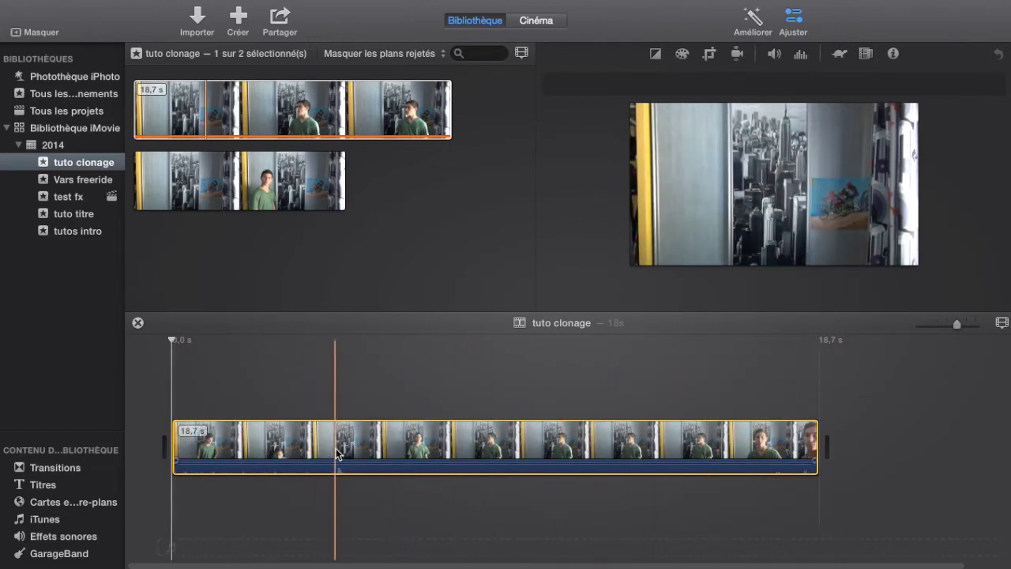
- Trim both ends of the timeline clip to about 10.2 s and play it back from the beginning
left_click_drag(169, 445, 329, 465)
left_click_drag(818, 445, 676, 458)
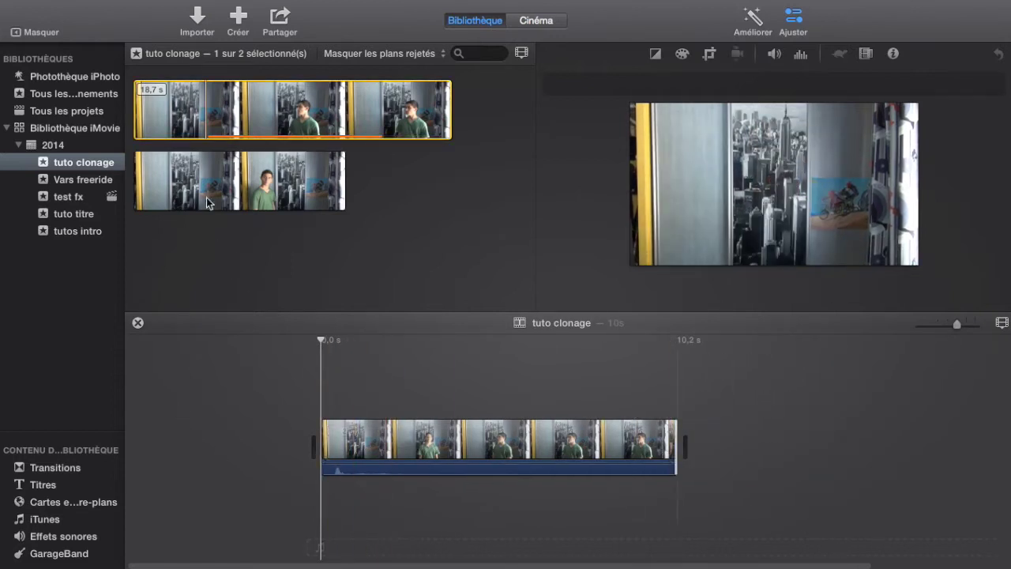
left_click(301, 449)
key("space")
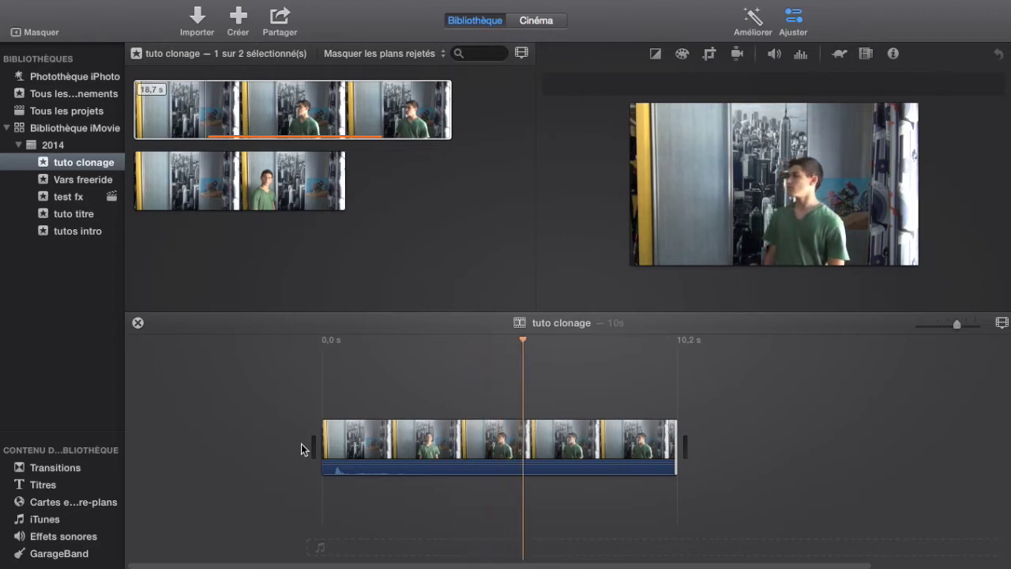
key("space")
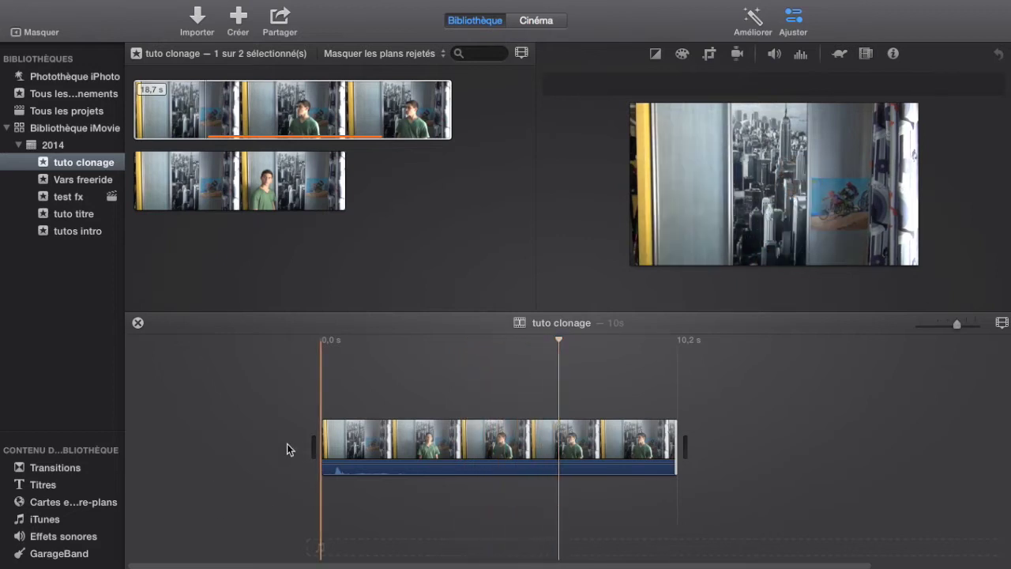
left_click(280, 410)
- Select the middle range of Clip #74 and place it as an overlay above the first clip near the project's start
left_click(194, 146)
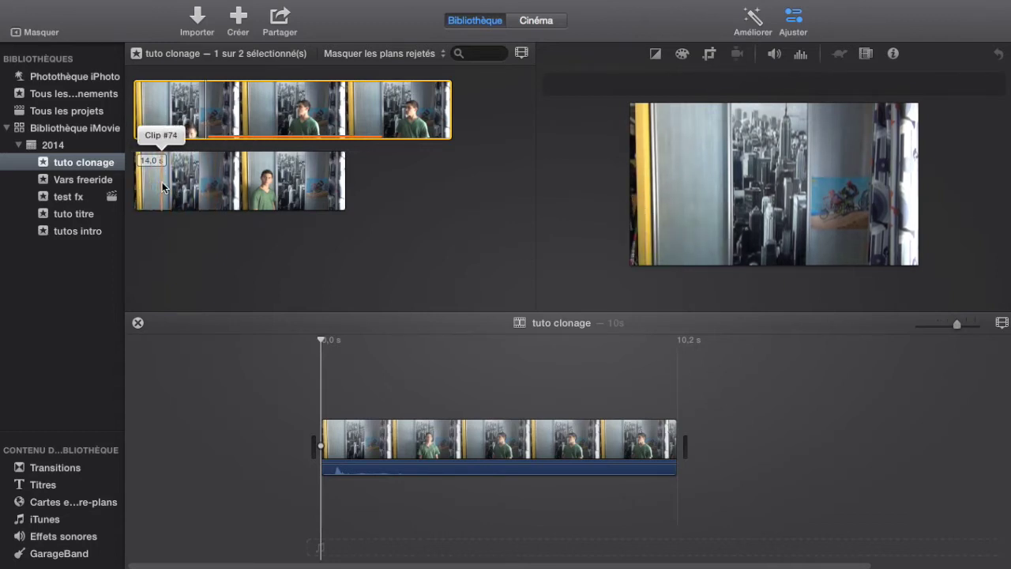
left_click_drag(162, 181, 317, 183)
left_click_drag(245, 180, 339, 395)
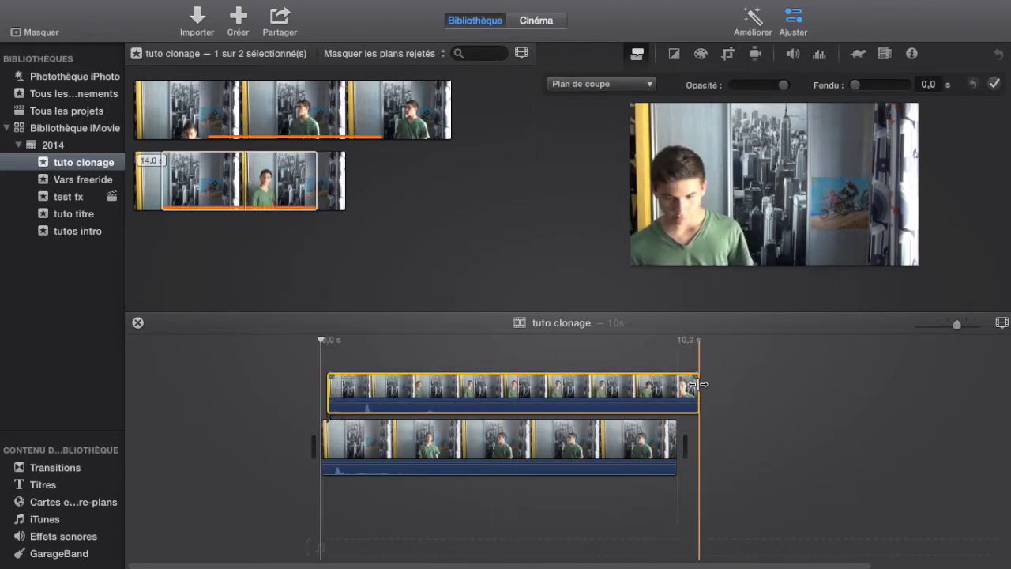
- Shorten the ends of both timeline clips to about 9.4 s and align the upper clip with the project's start
left_click_drag(699, 385, 678, 399)
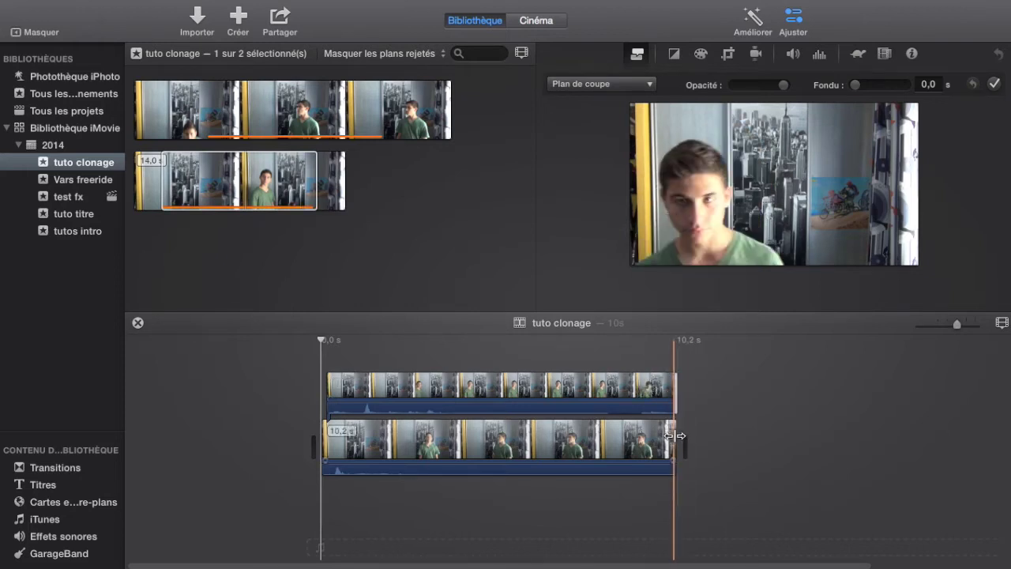
left_click_drag(672, 435, 648, 441)
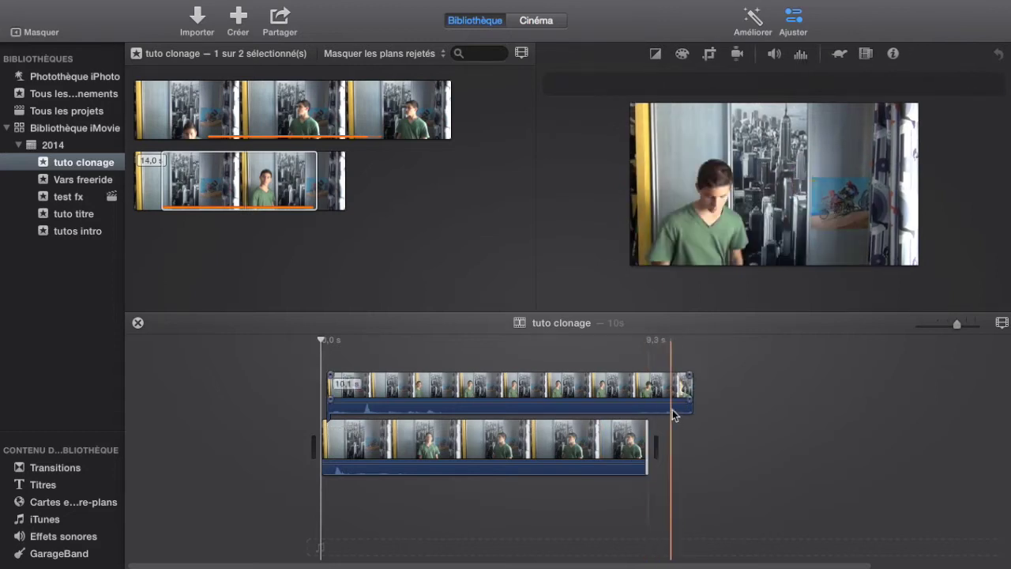
left_click_drag(689, 385, 648, 388)
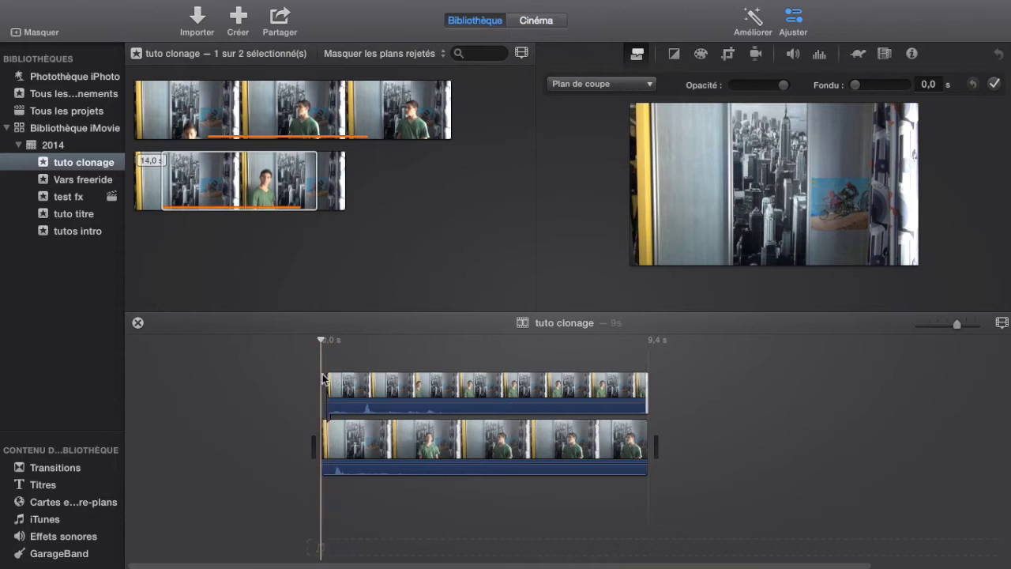
left_click_drag(375, 386, 363, 385)
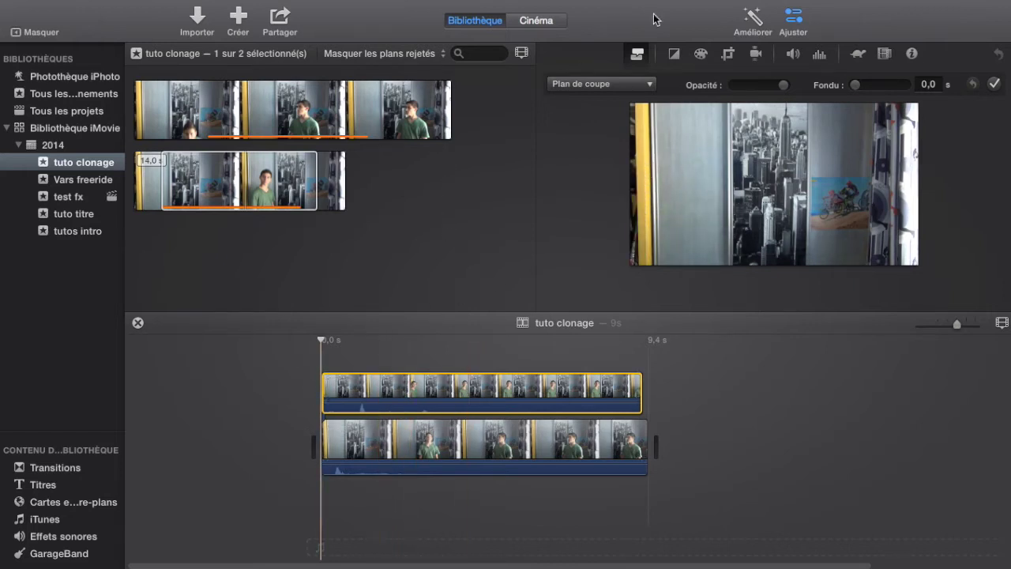
- Set the upper clip's overlay mode to Écran vert/bleu and crop its mask to the area left of the city poster
left_click(650, 83)
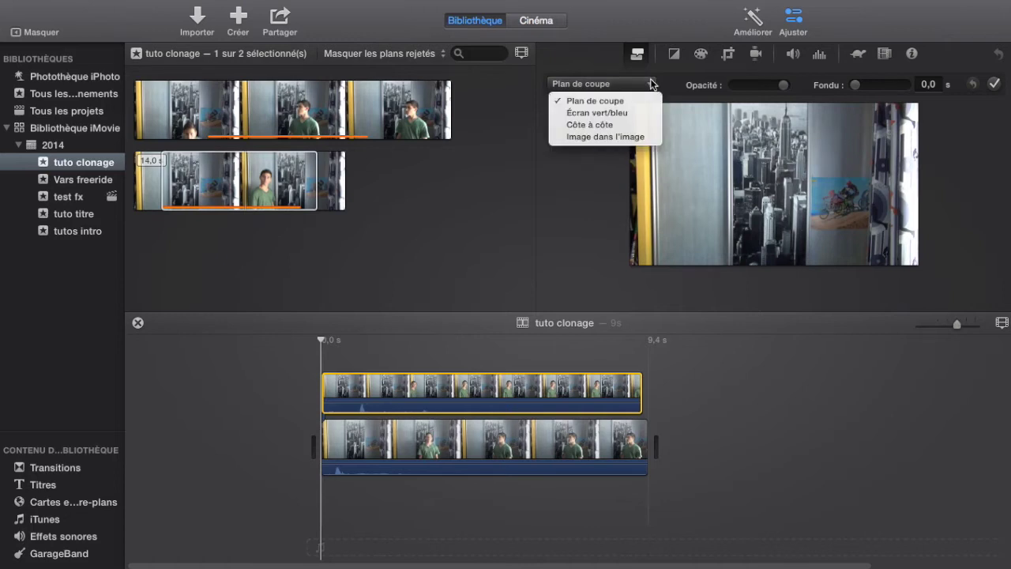
left_click(612, 114)
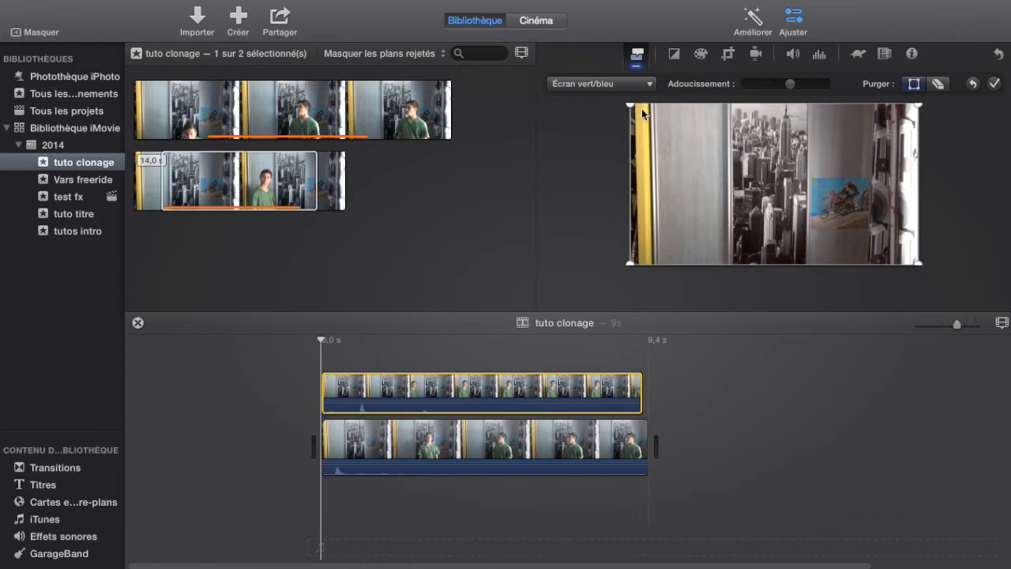
mouse_move(822, 184)
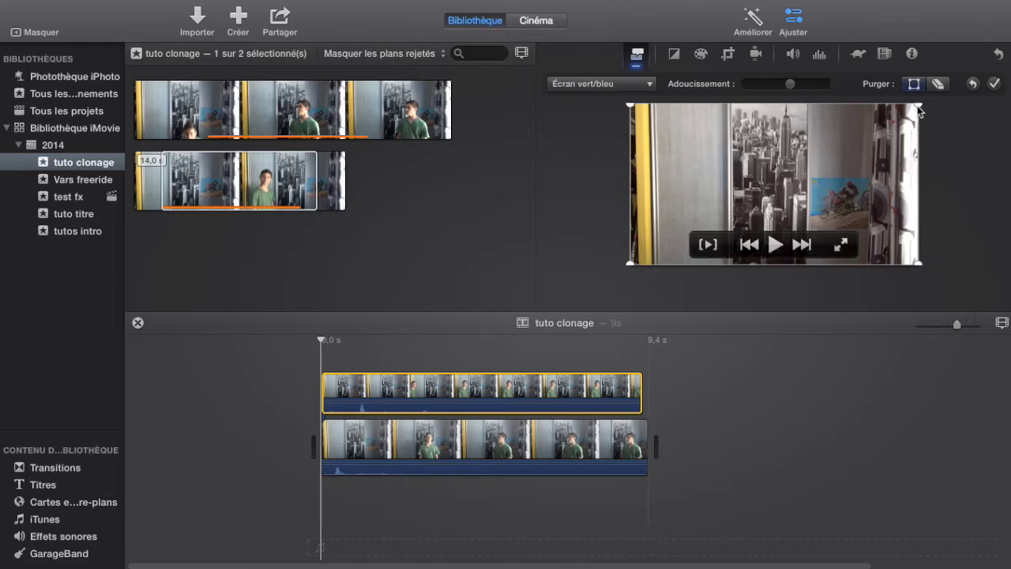
left_click_drag(918, 106, 712, 102)
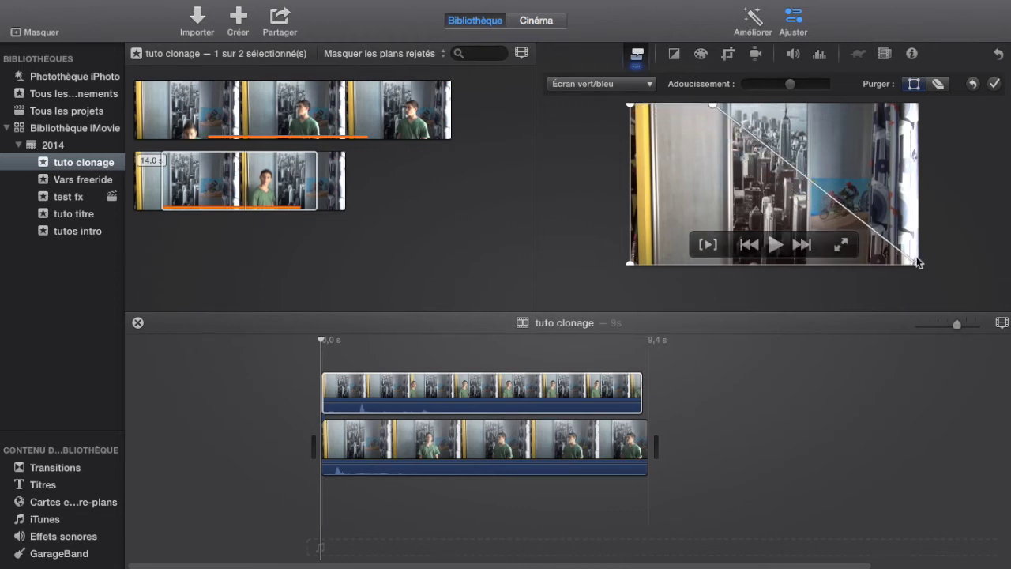
left_click_drag(878, 260, 730, 269)
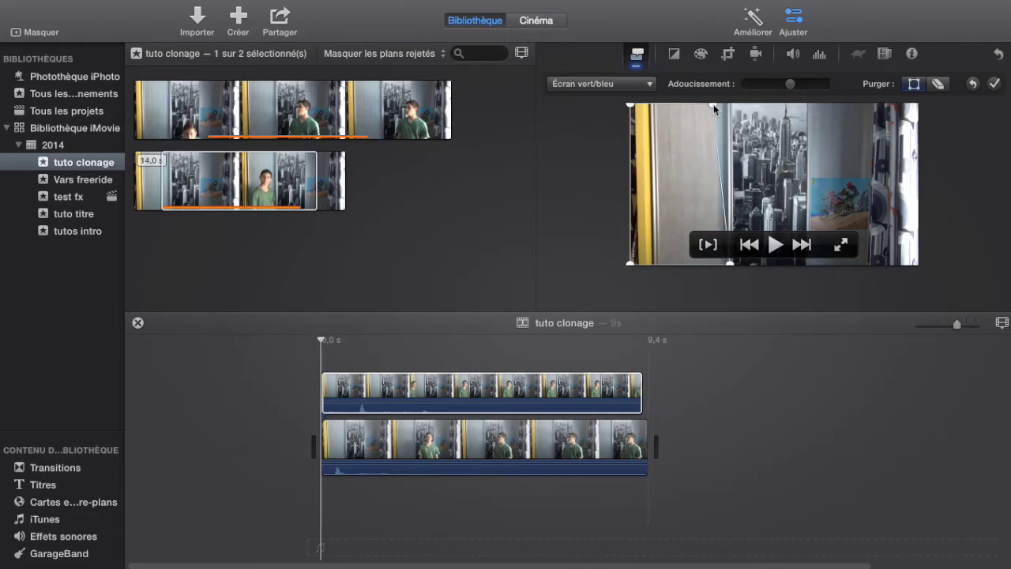
left_click_drag(714, 104, 727, 100)
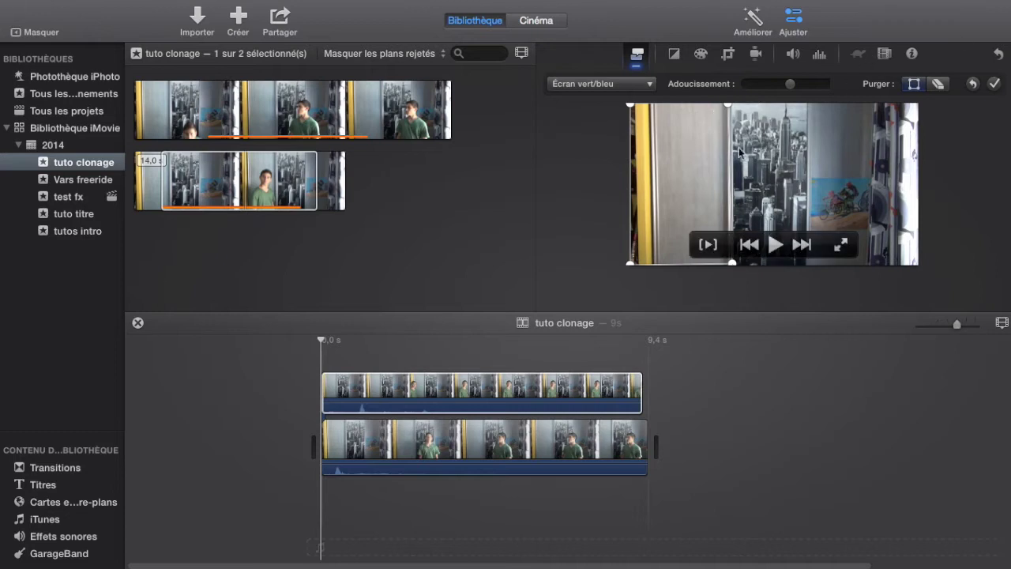
left_click_drag(731, 105, 845, 110)
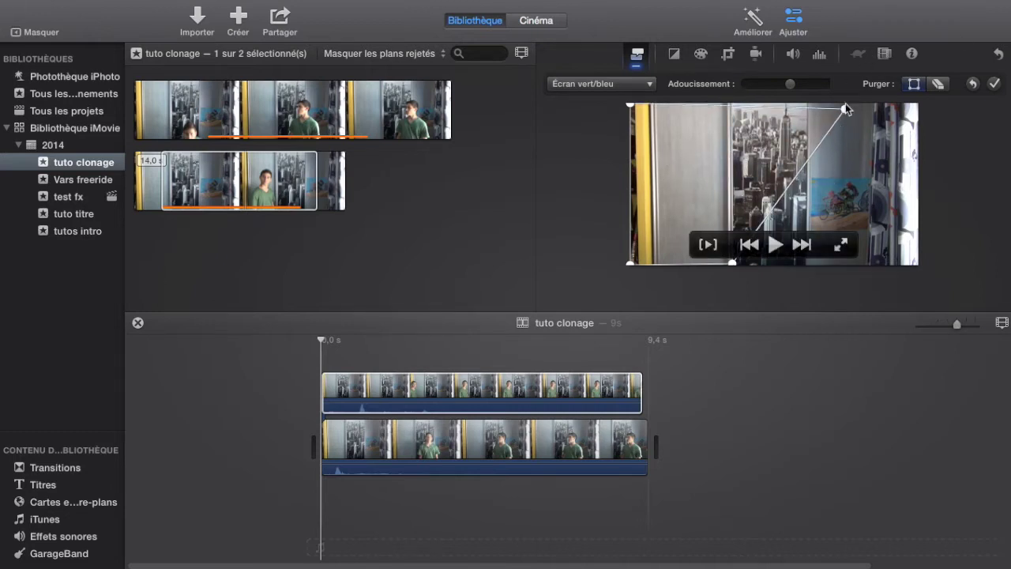
left_click_drag(846, 110, 732, 104)
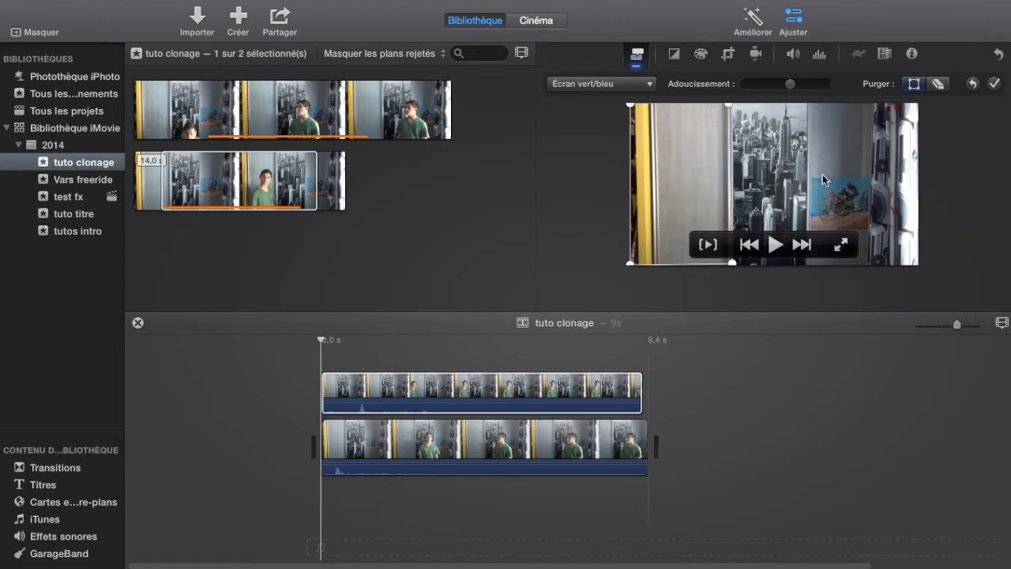
- Check the cloned composite at a frame showing both figures and play it from the beginning
left_click(348, 387)
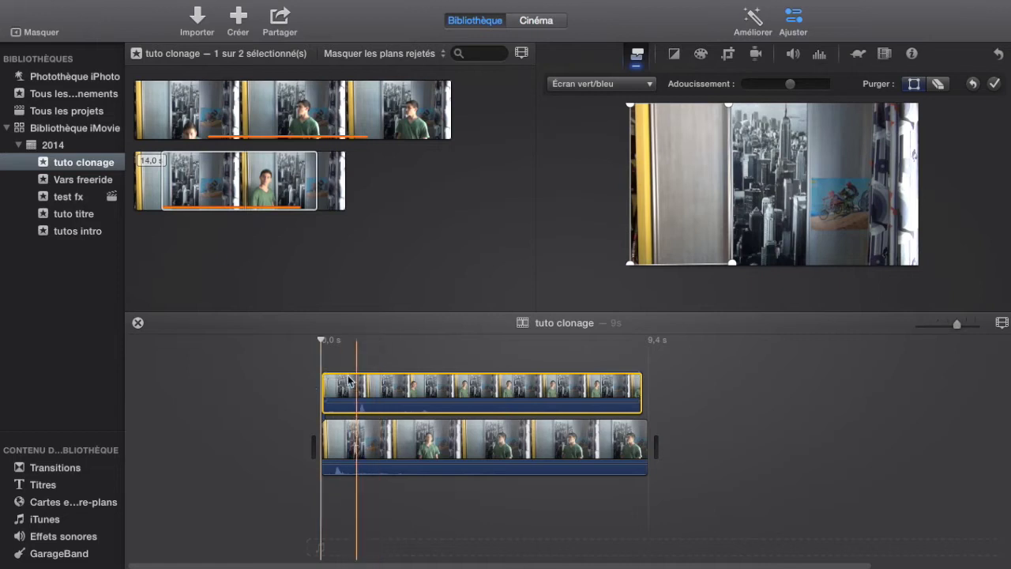
left_click(414, 371)
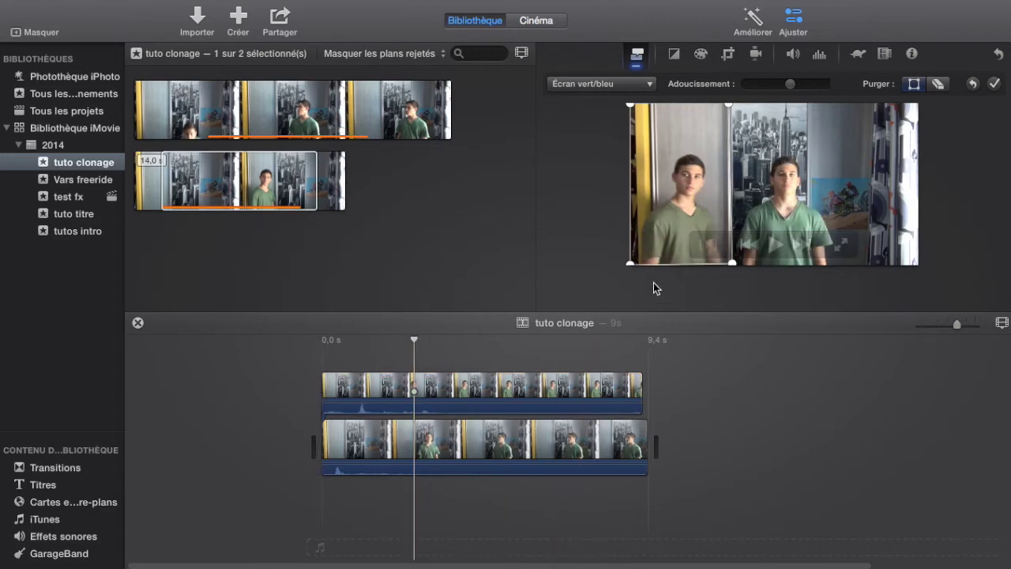
mouse_move(692, 220)
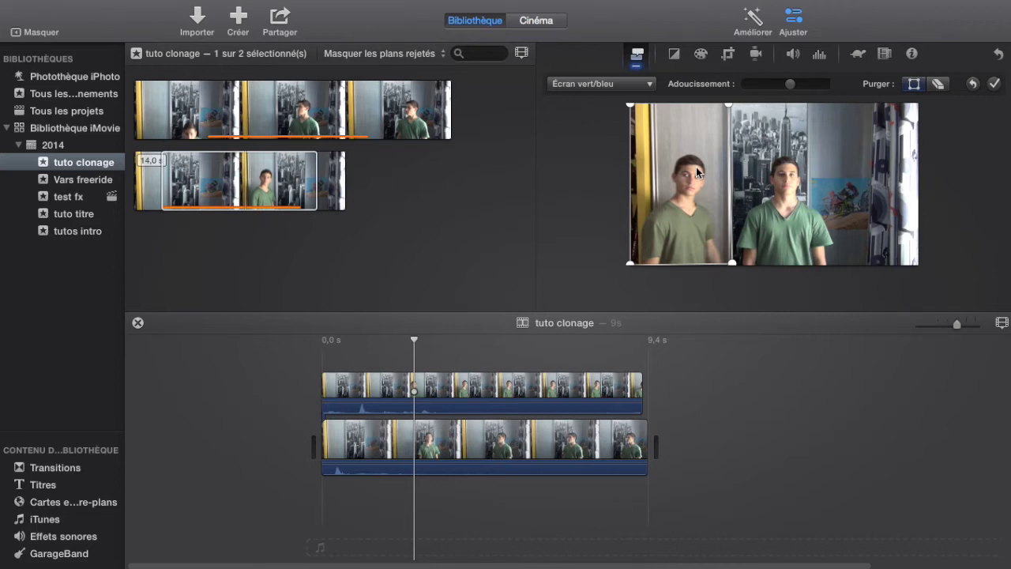
left_click(300, 370)
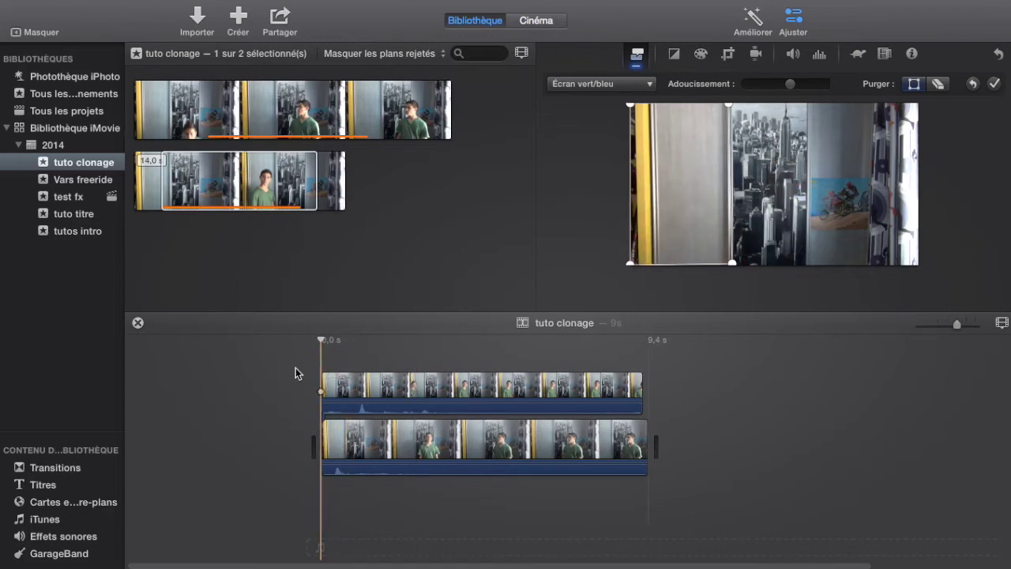
key("space")
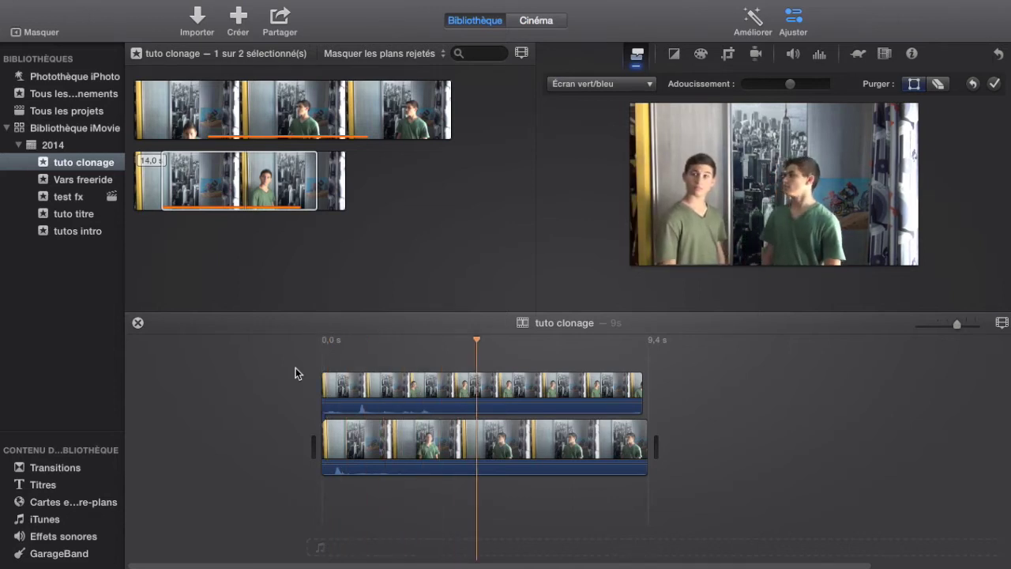
mouse_move(729, 262)
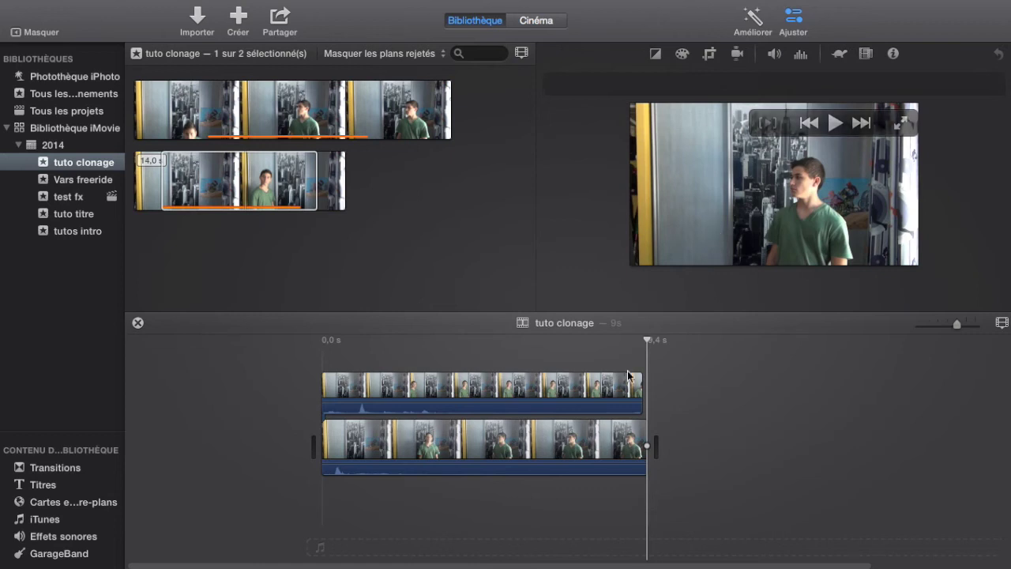
- Widen the upper clip's crop mask by moving its upper and lower right corners slightly into the city poster
left_click(545, 385)
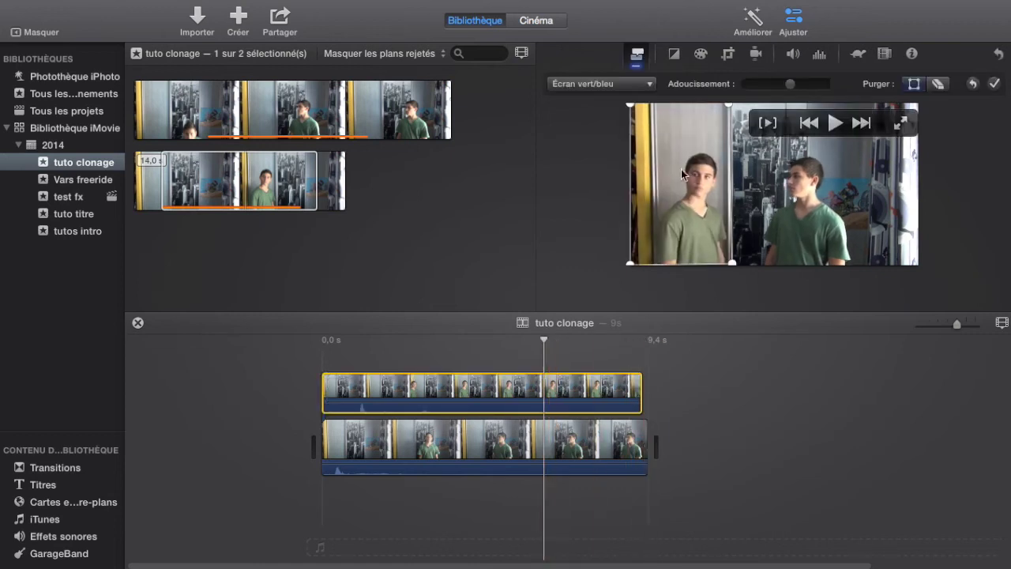
left_click_drag(732, 107, 737, 109)
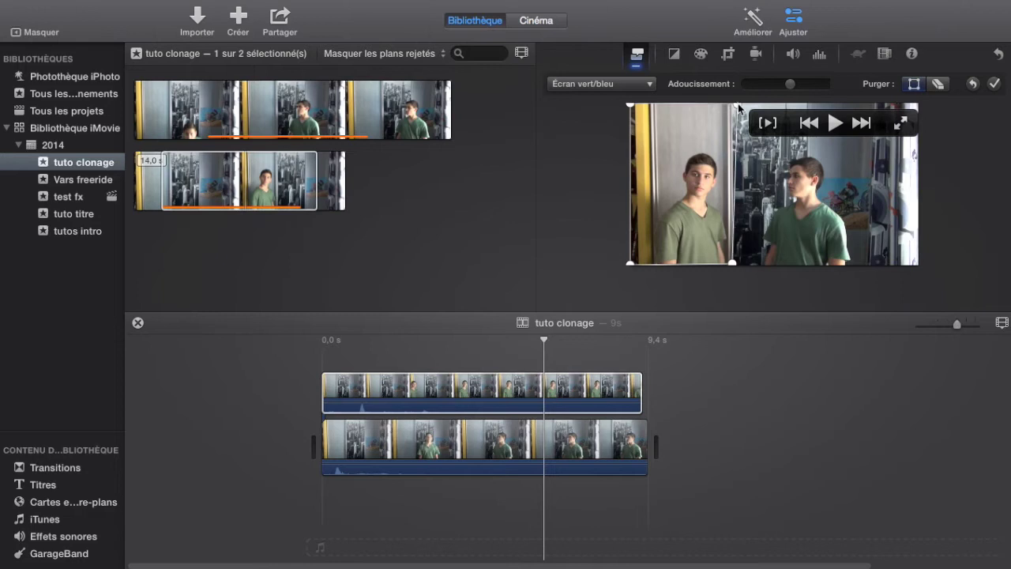
left_click_drag(734, 261, 740, 267)
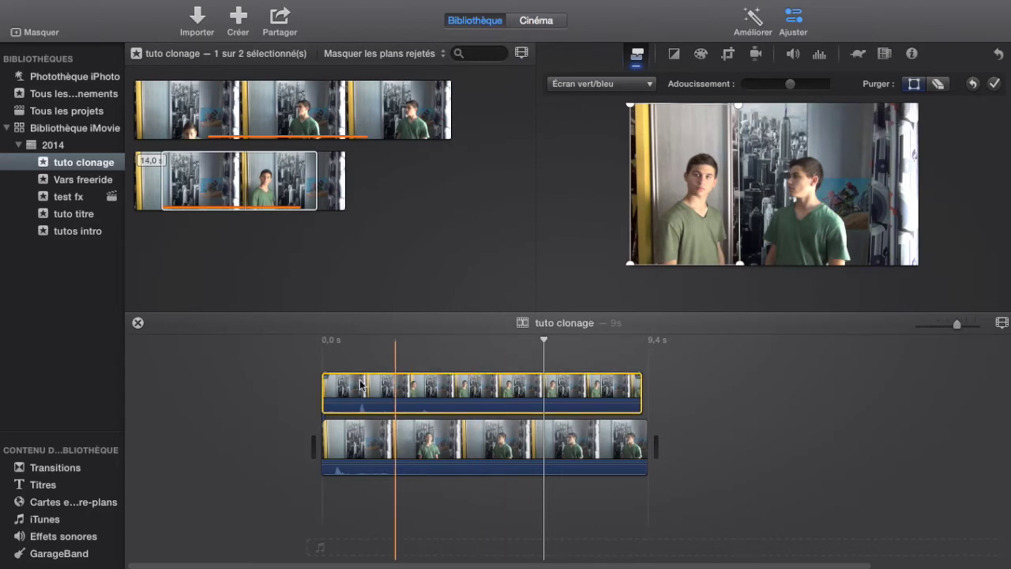
- Play the composite to examine the widened mask's border between the two figures
left_click(321, 377)
key("space")
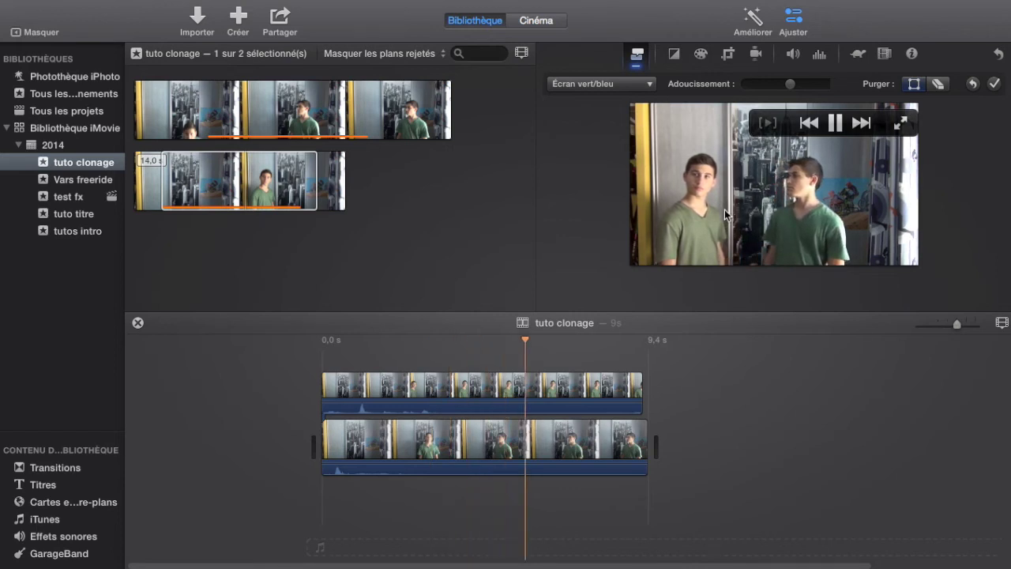
key("space")
left_click(469, 381)
key("space")
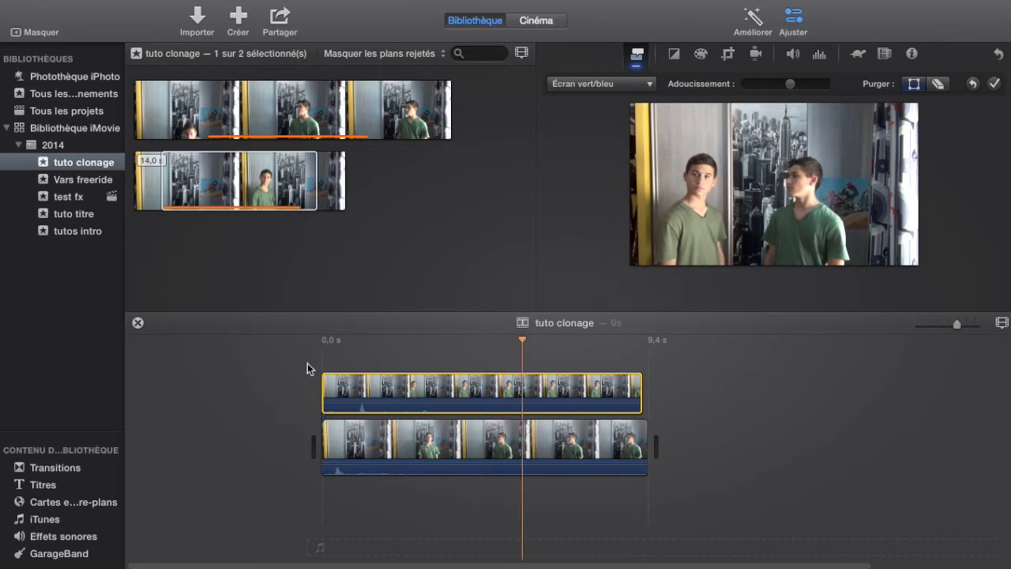
key("space")
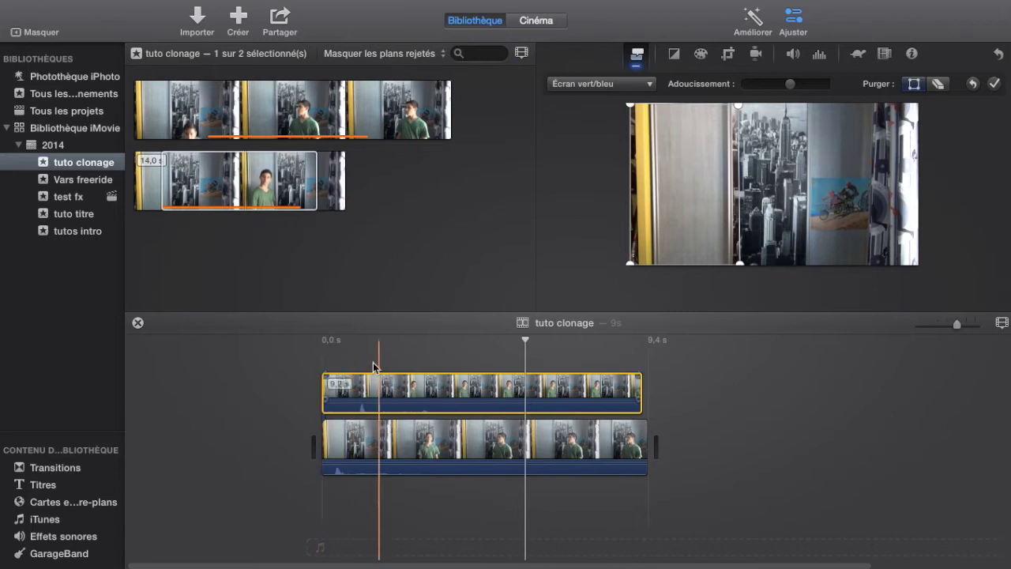
- Move the upper clip's mask corners back to the poster's left edge and play the composite from the beginning
left_click(361, 387)
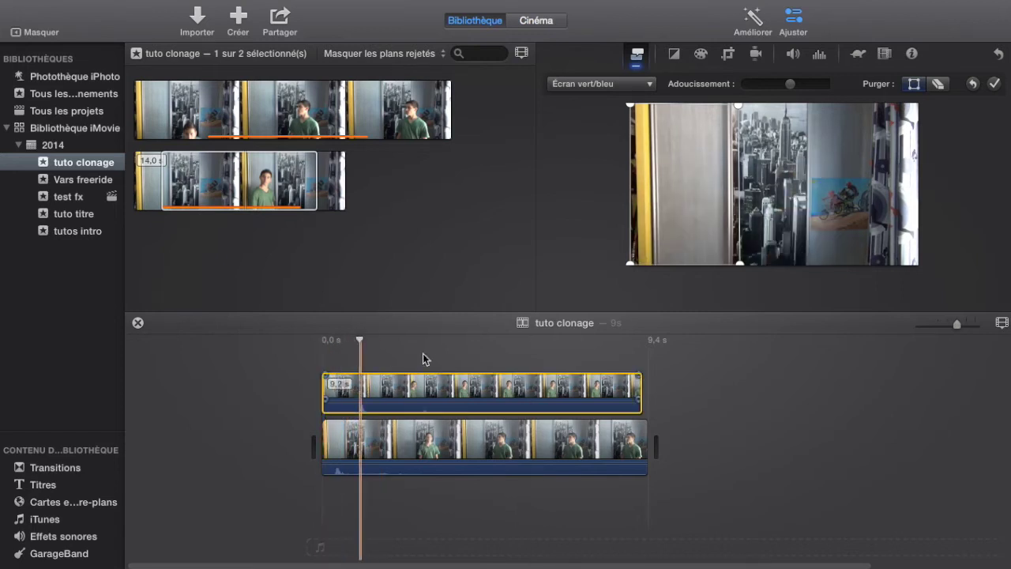
mouse_move(734, 150)
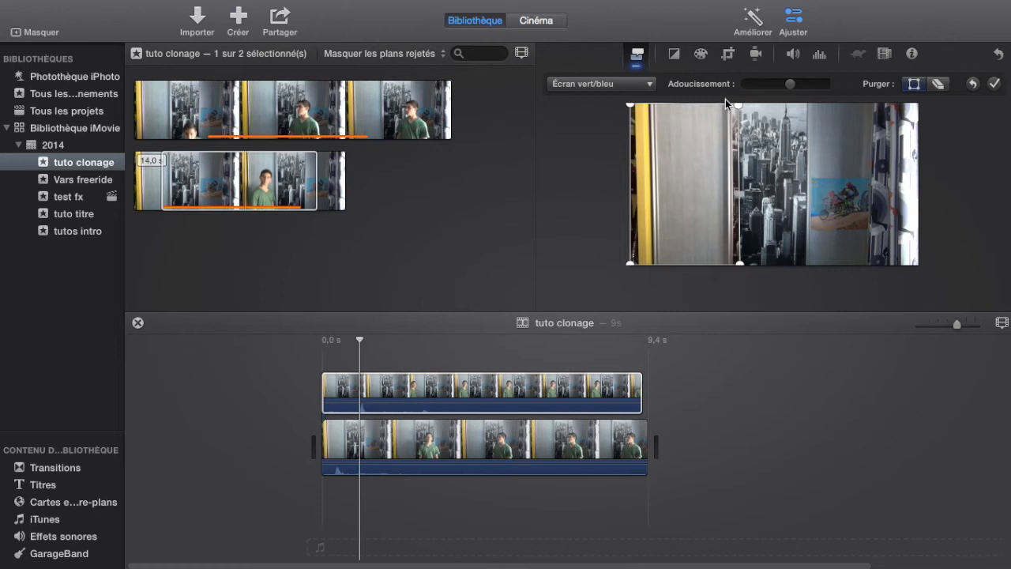
mouse_move(738, 106)
left_mouse_down()
mouse_move(721, 111)
mouse_move(729, 99)
left_mouse_up()
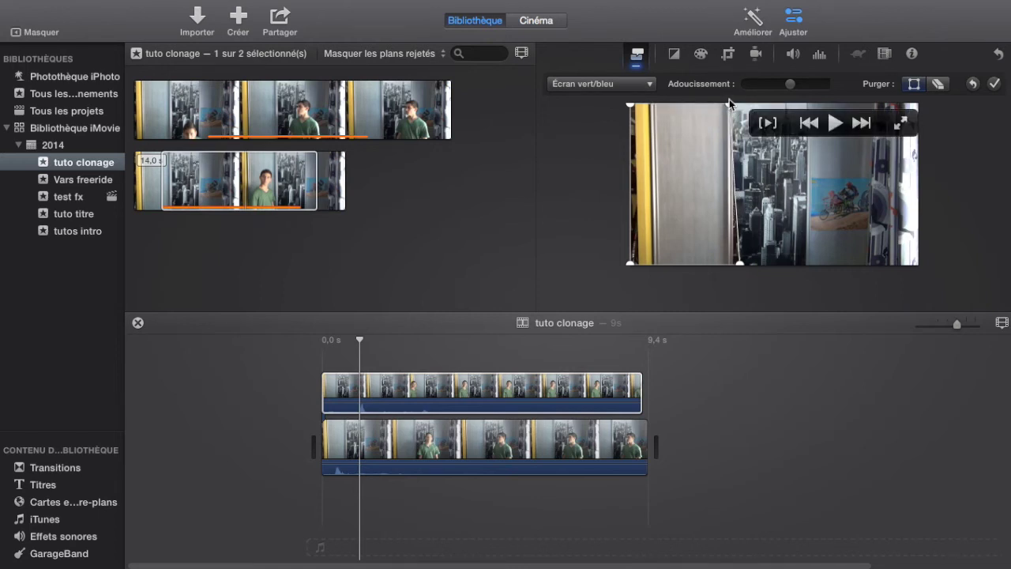
left_click_drag(740, 263, 732, 264)
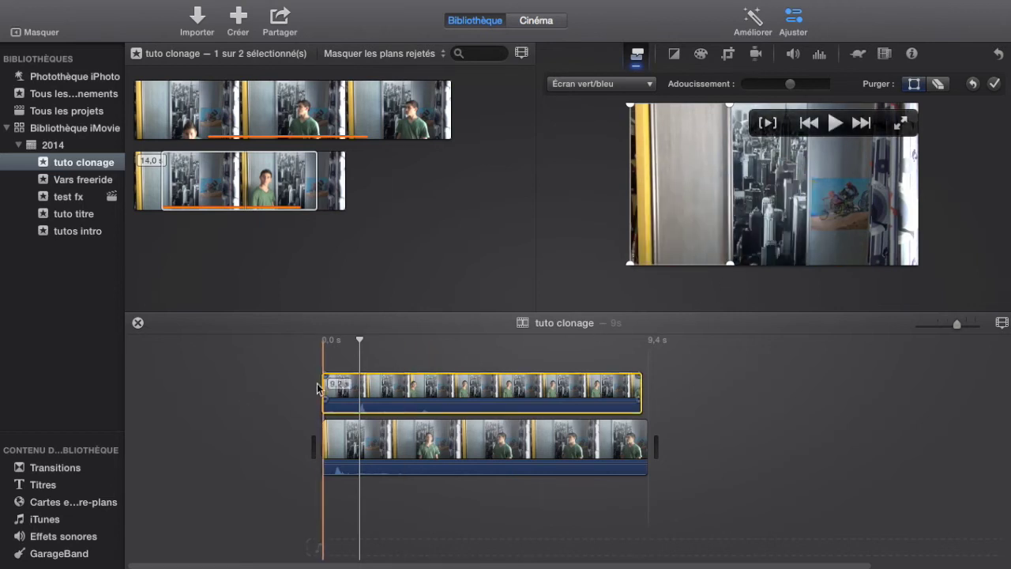
left_click(338, 395)
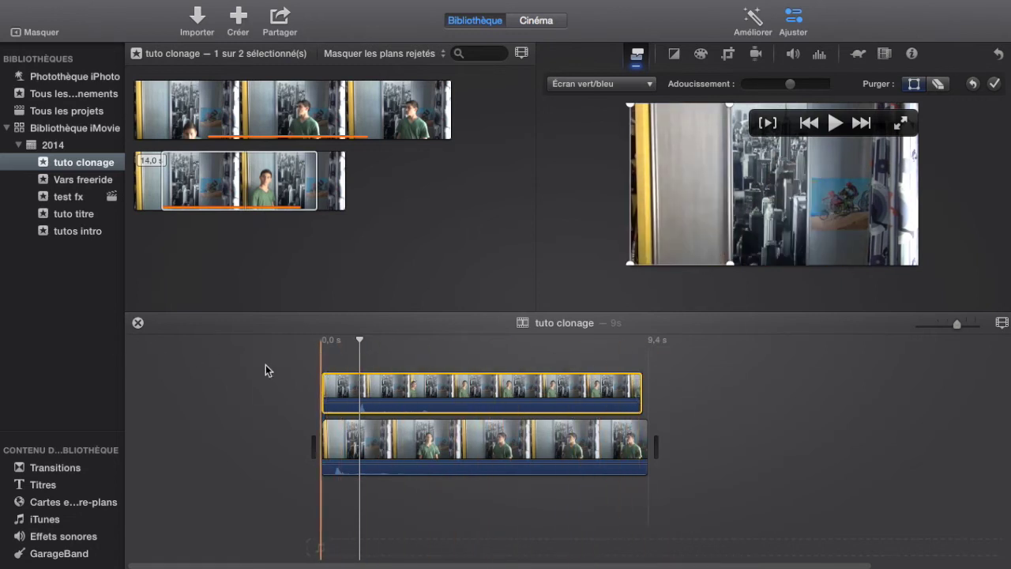
key("space")
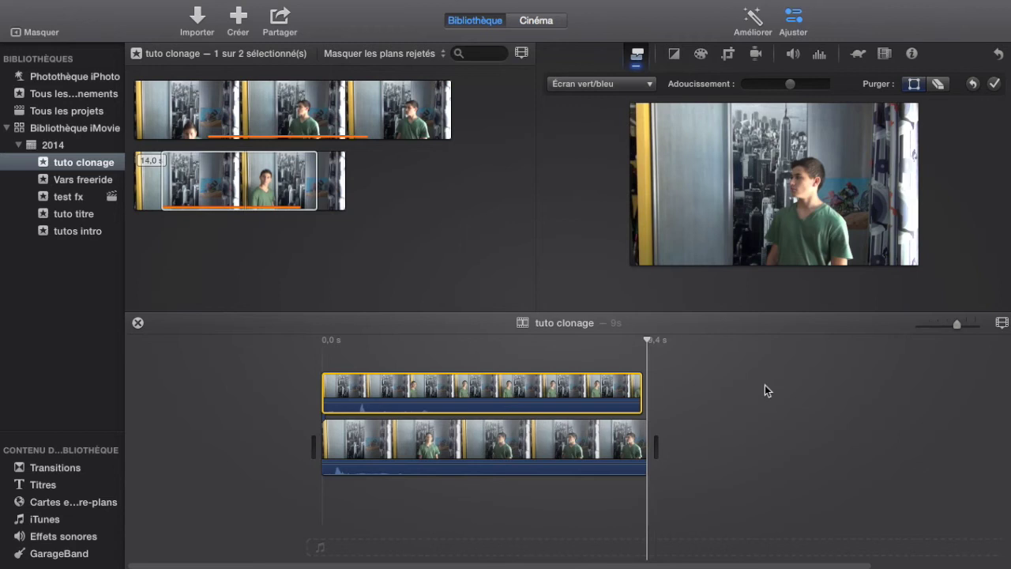
- Trim the ends of both clips and the start of the lower clip slightly, giving the lower clip a length of 8.3 s
left_click_drag(643, 387, 613, 395)
left_click_drag(653, 440, 609, 441)
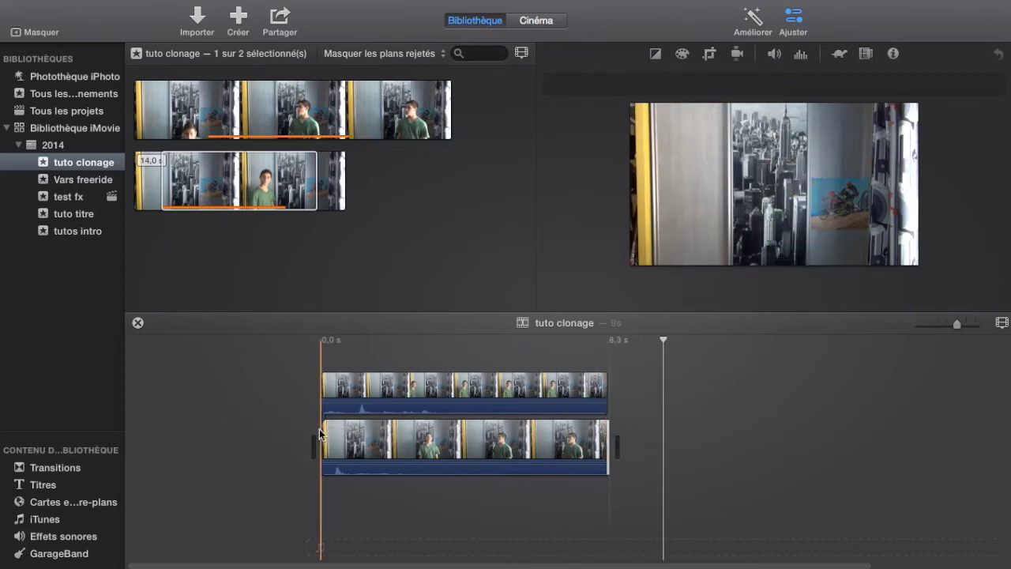
left_click_drag(323, 433, 330, 433)
left_click(475, 399)
left_click(594, 443)
left_click_drag(605, 445, 617, 447)
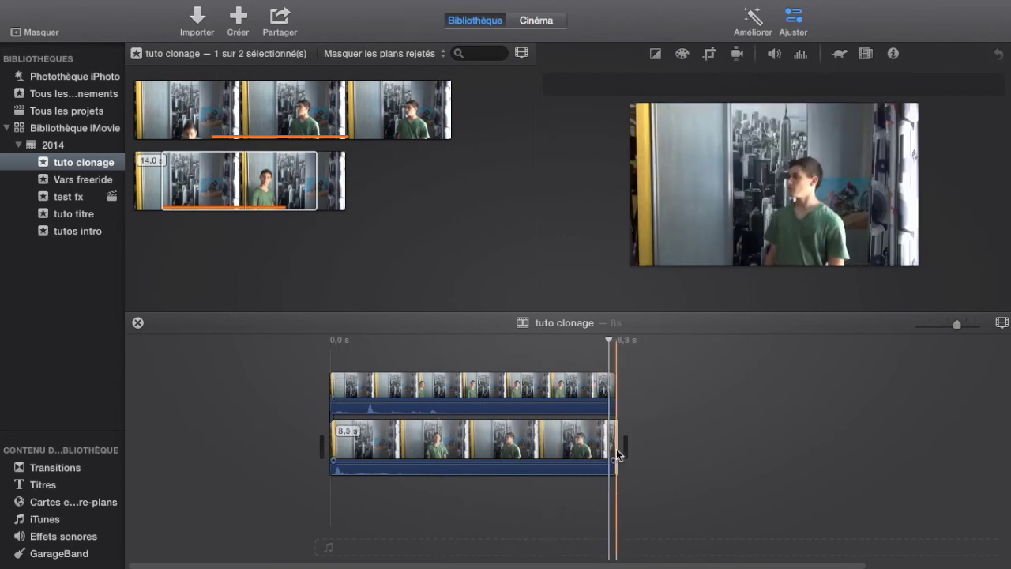
key("space")
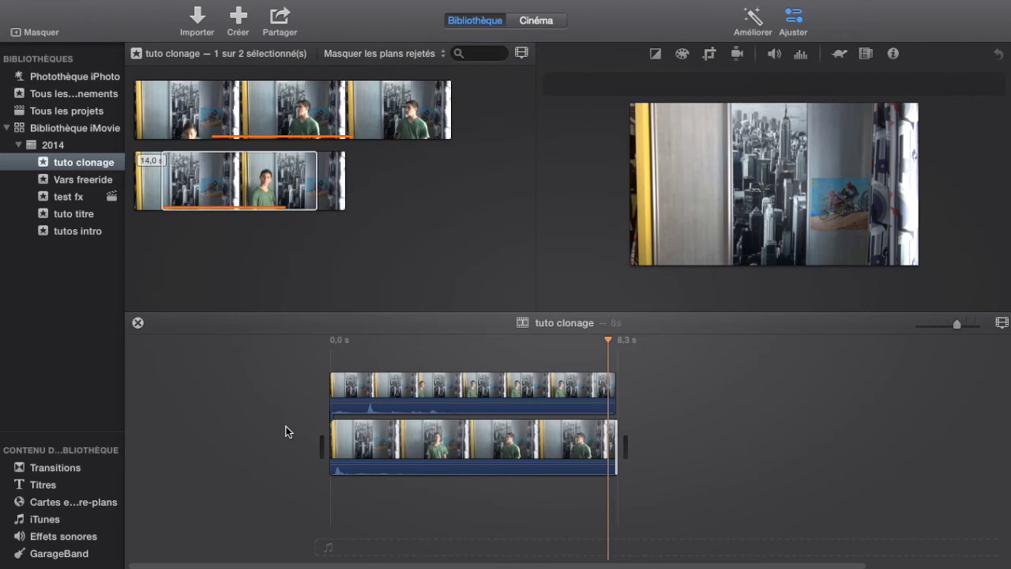
- Trim the starts of both clips and extend the lower clip's end slightly to a length of 7.7 s
left_click_drag(332, 388, 350, 397)
left_click_drag(332, 446, 353, 446)
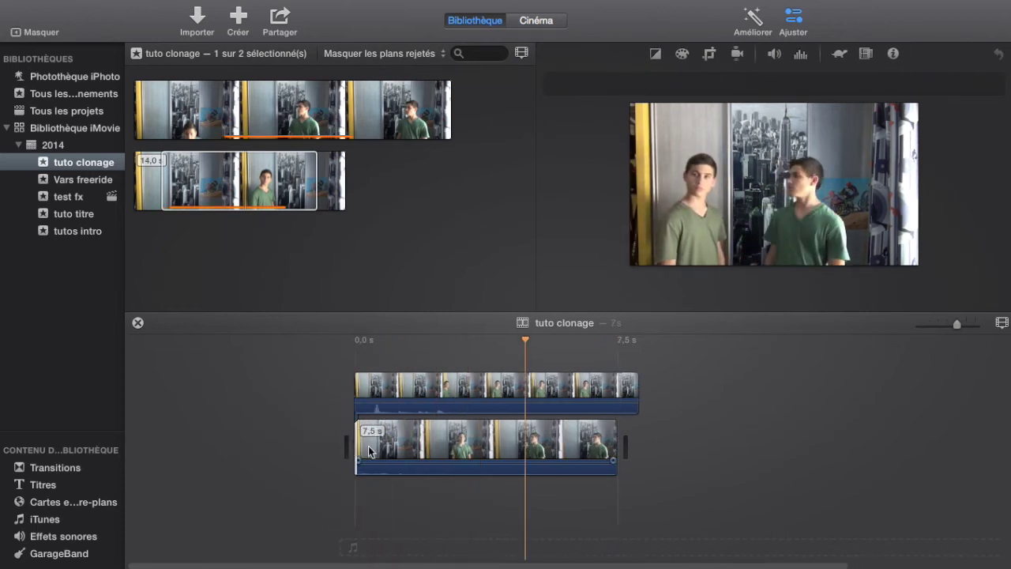
left_click(322, 392)
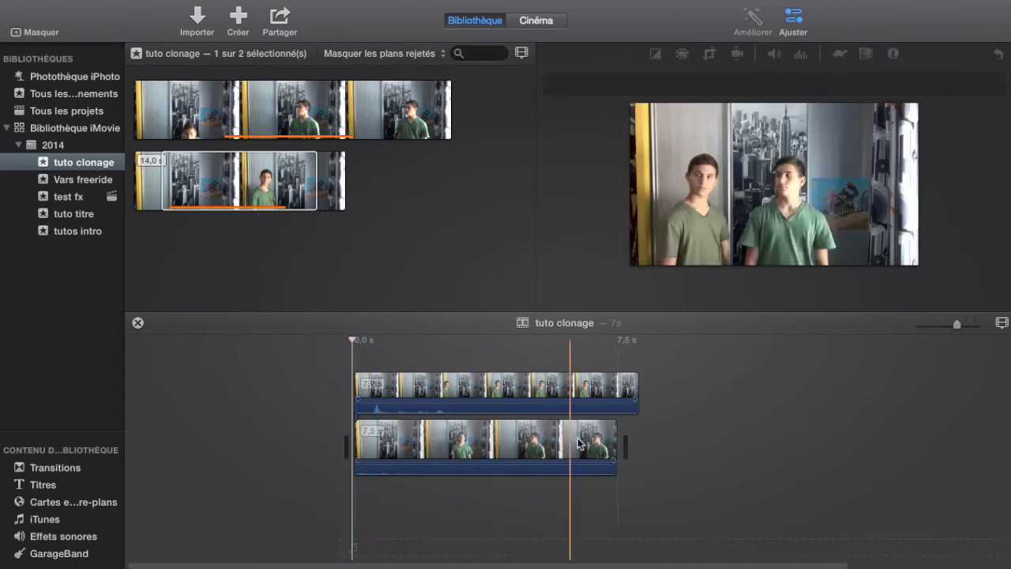
left_click_drag(612, 443, 621, 446)
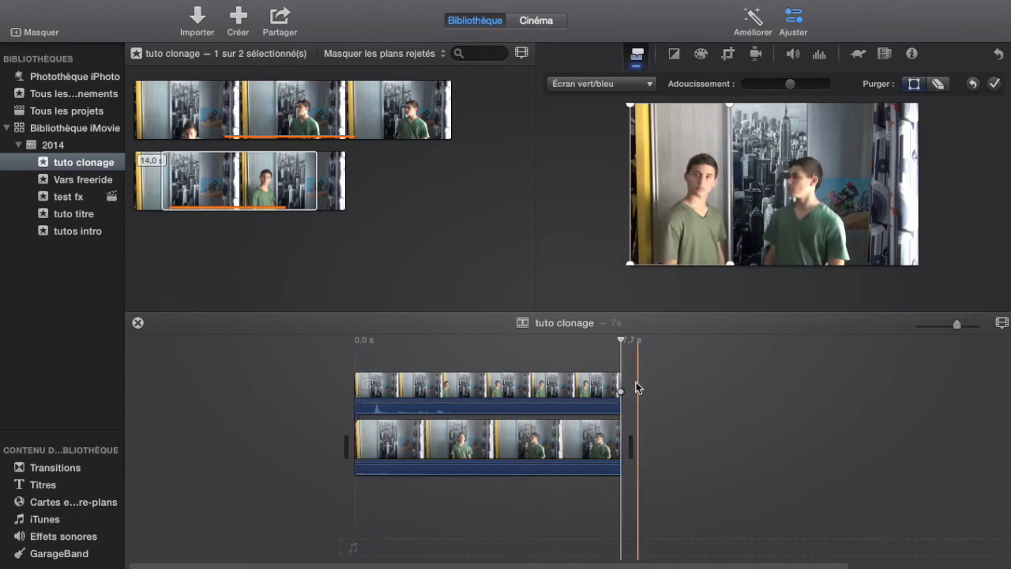
- Try ending the upper clip about halfway through the lower one, play the result, and extend it back to the lower clip's end
left_click_drag(618, 384, 494, 384)
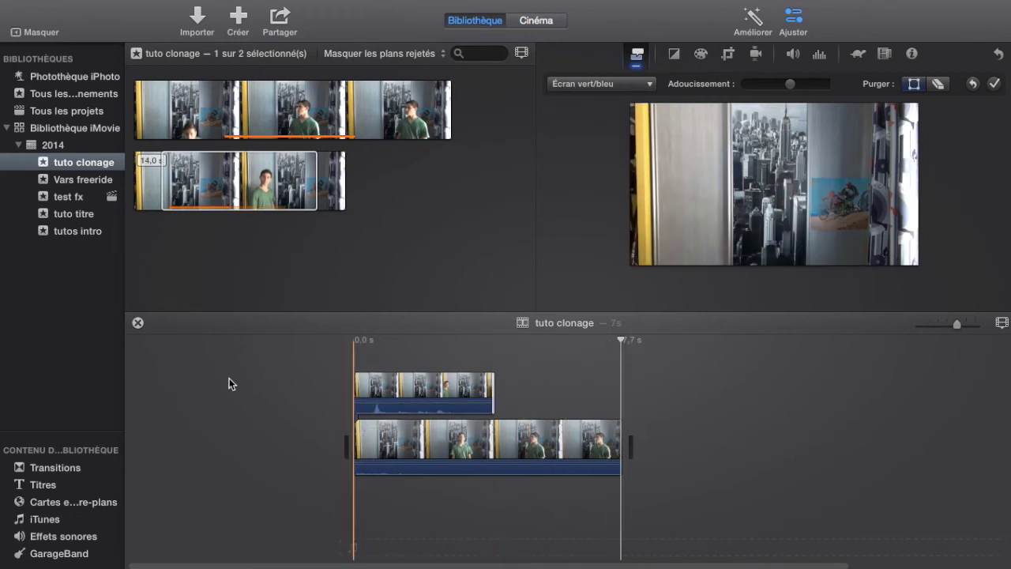
key("space")
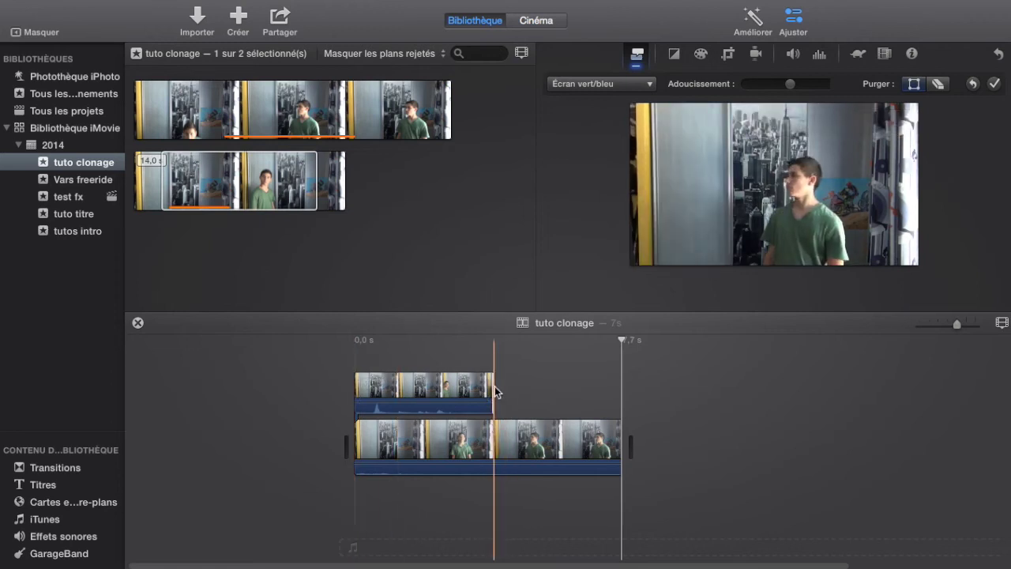
left_click_drag(491, 387, 622, 413)
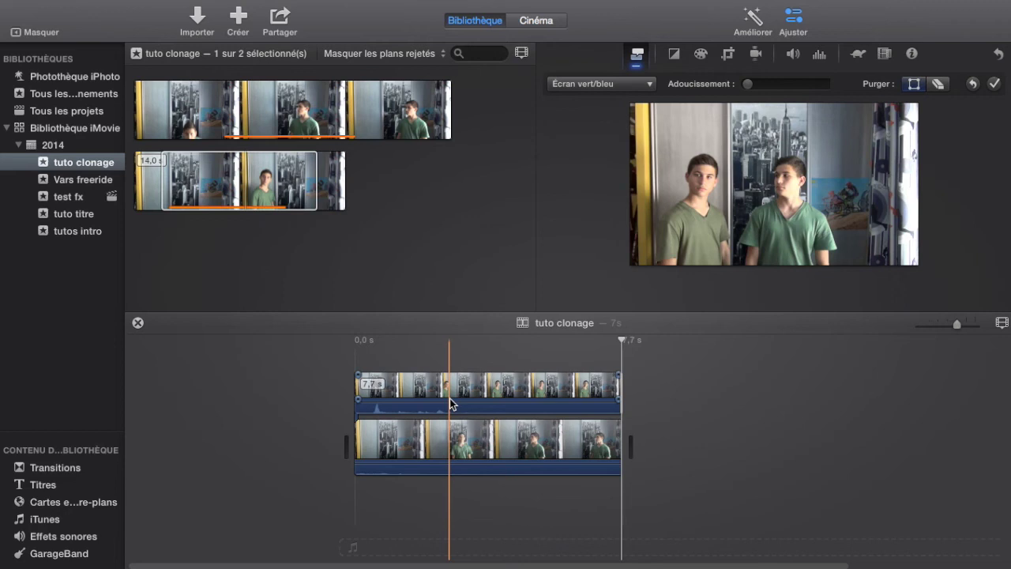
- Crop the lower clip with the Remplir en recadrant style to a slightly smaller frame around the poster and figure
mouse_move(712, 241)
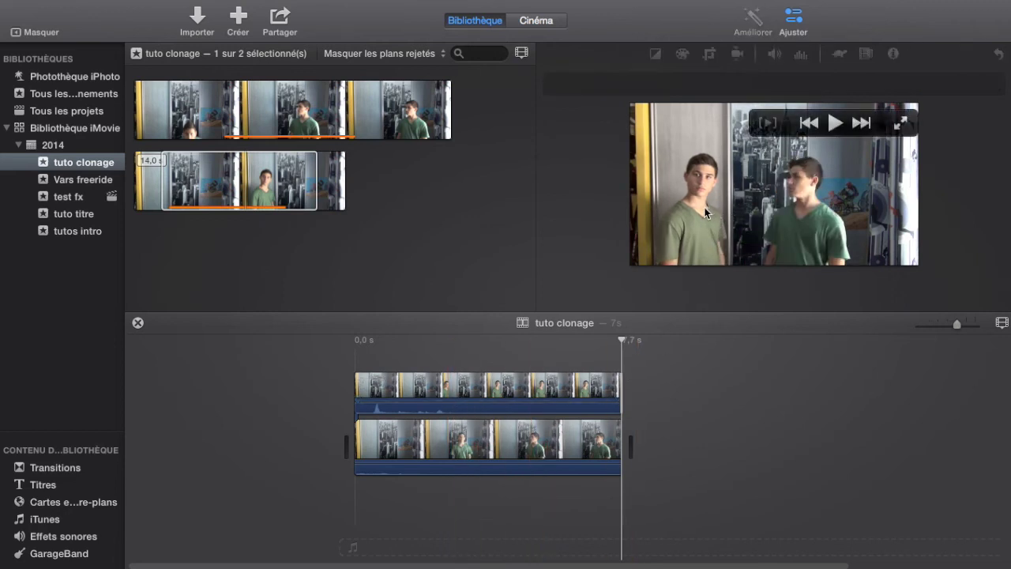
left_click(412, 383)
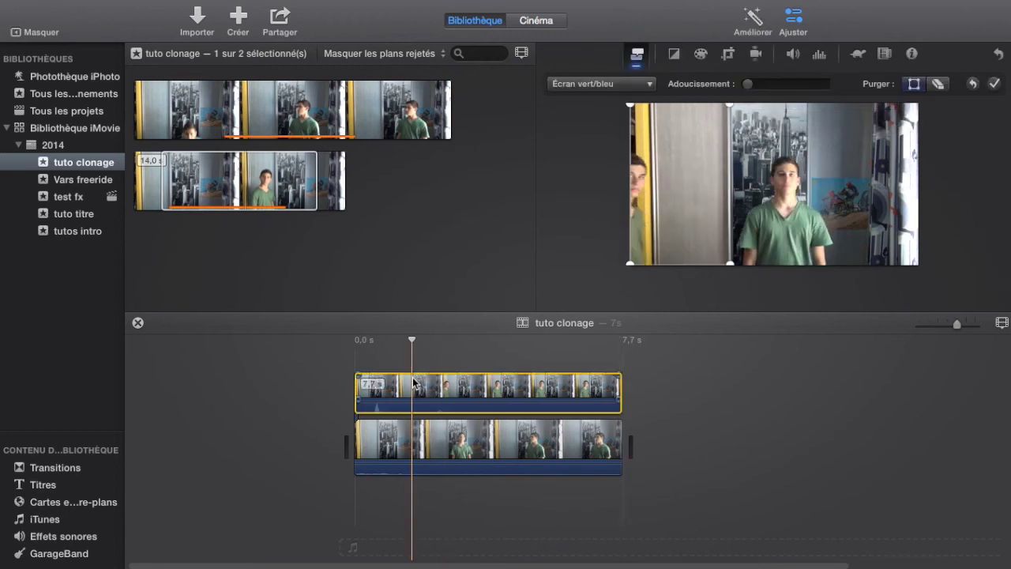
left_click(462, 443)
mouse_move(704, 196)
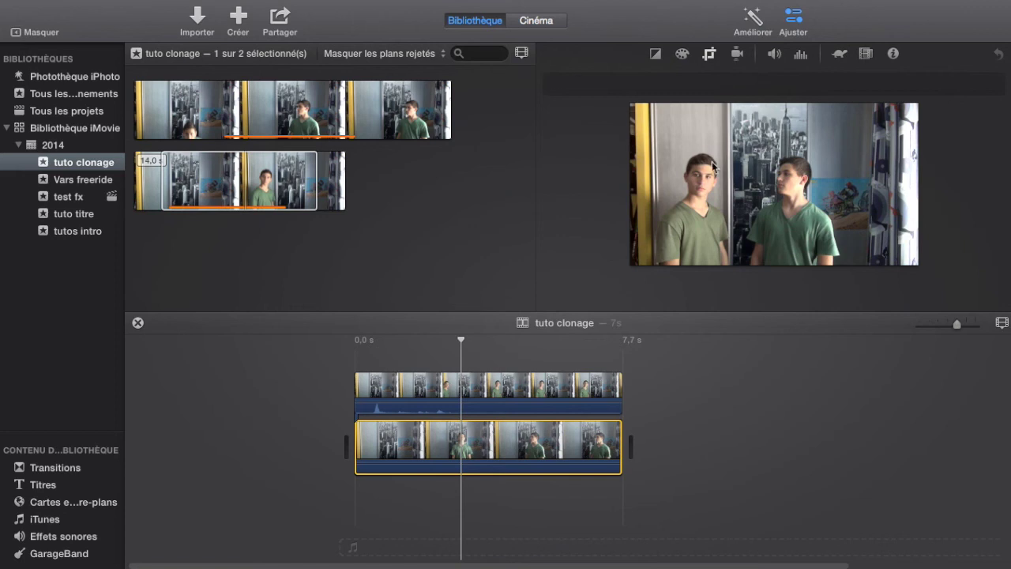
key("c")
left_click(691, 82)
left_click_drag(633, 260, 620, 237)
left_click_drag(760, 241, 734, 238)
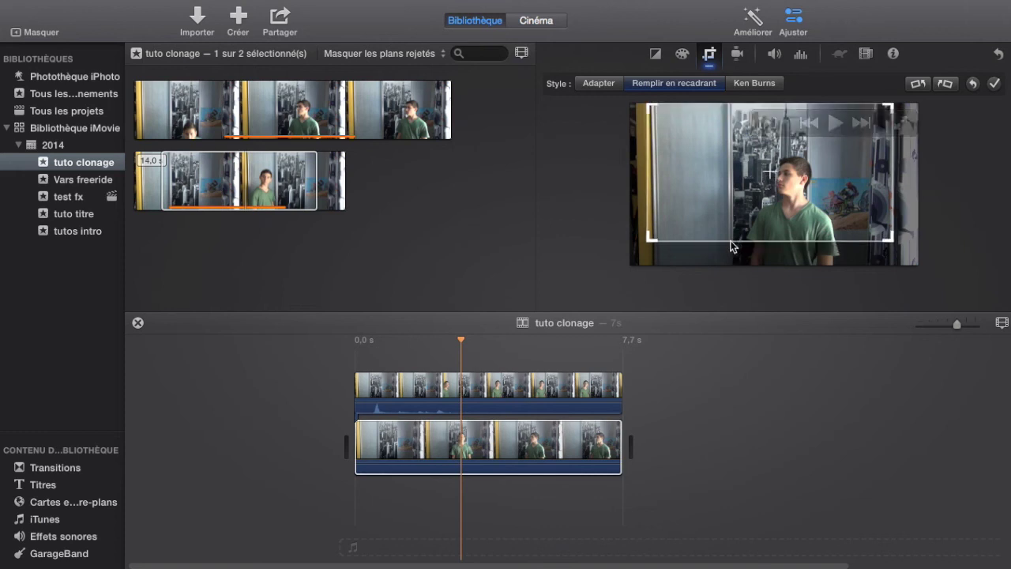
- Crop the upper clip with the Remplir en recadrant style to a slightly smaller frame that keeps its figure inside
left_click(536, 383)
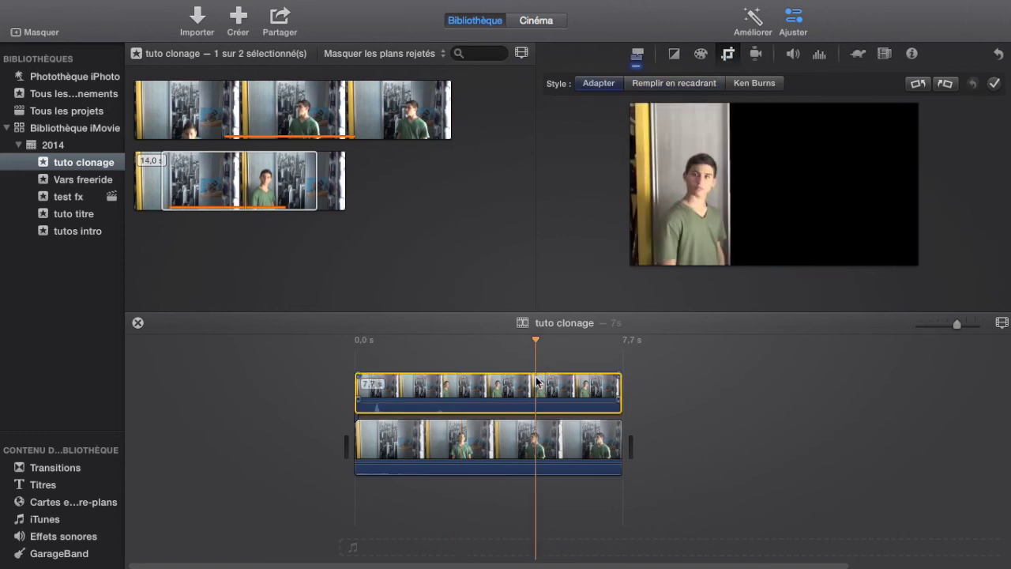
left_click(689, 83)
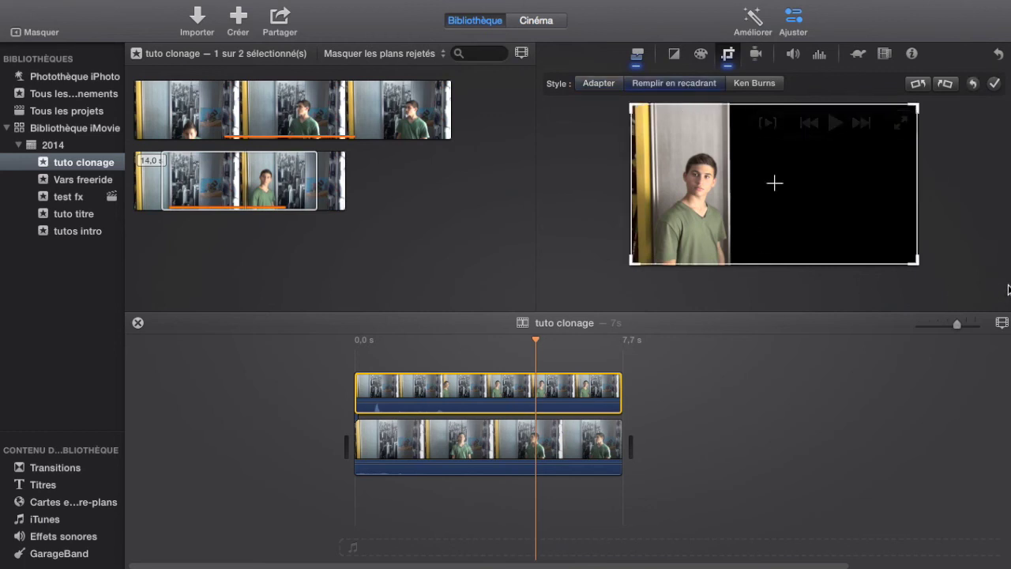
left_click_drag(917, 261, 861, 231)
mouse_move(779, 192)
left_mouse_down()
mouse_move(801, 192)
mouse_move(806, 208)
mouse_move(788, 189)
mouse_move(793, 197)
left_mouse_up()
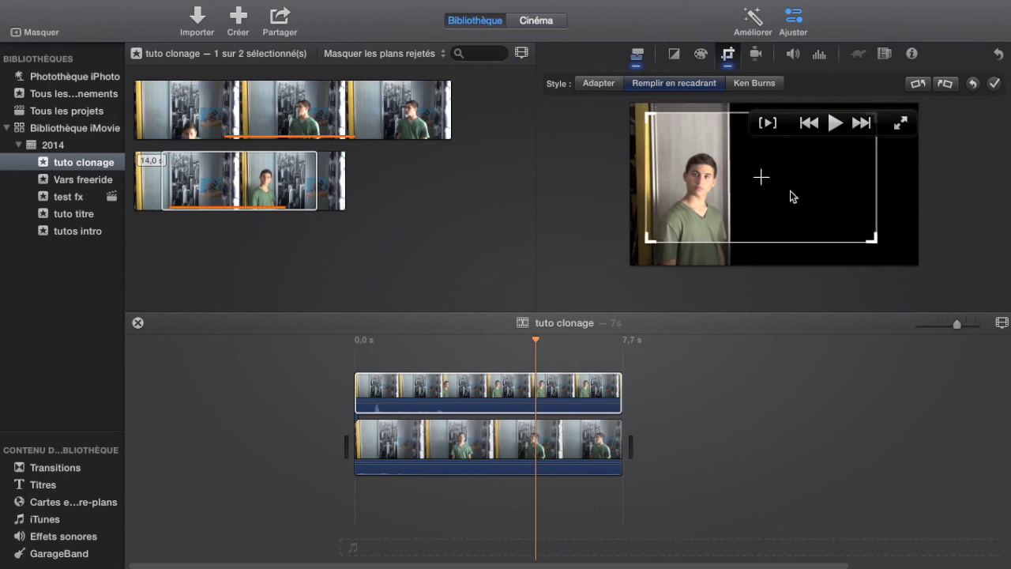
- Show the upper clip's Écran vert/bleu overlay settings and play the recropped composite from the beginning to examine both figures' alignment
left_click(341, 385)
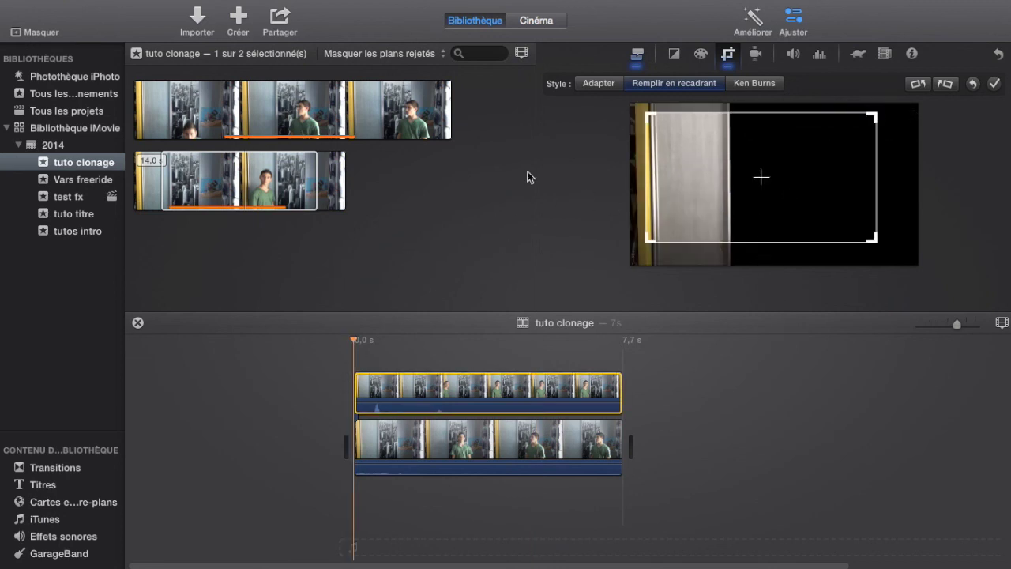
left_click(638, 56)
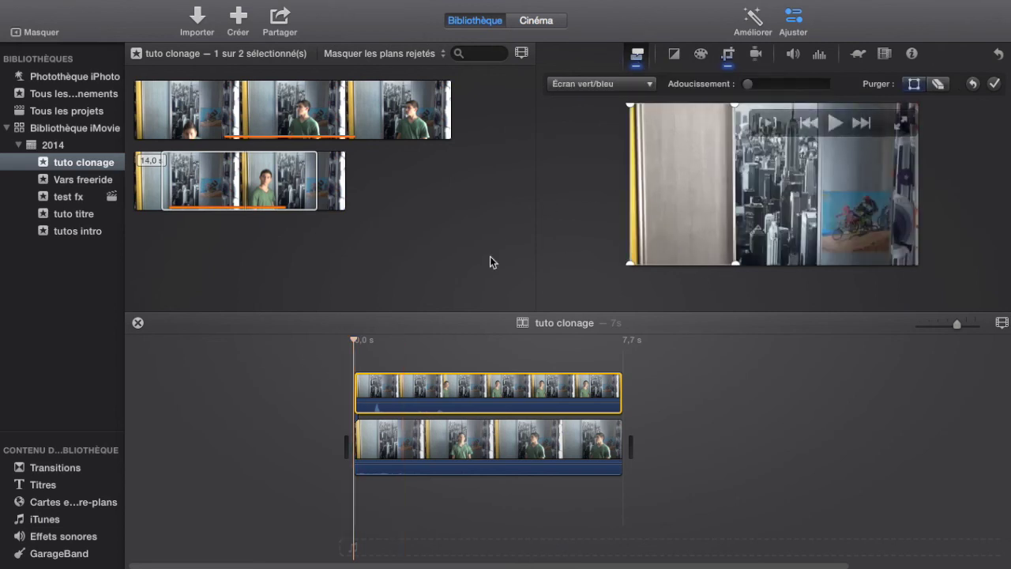
key("space")
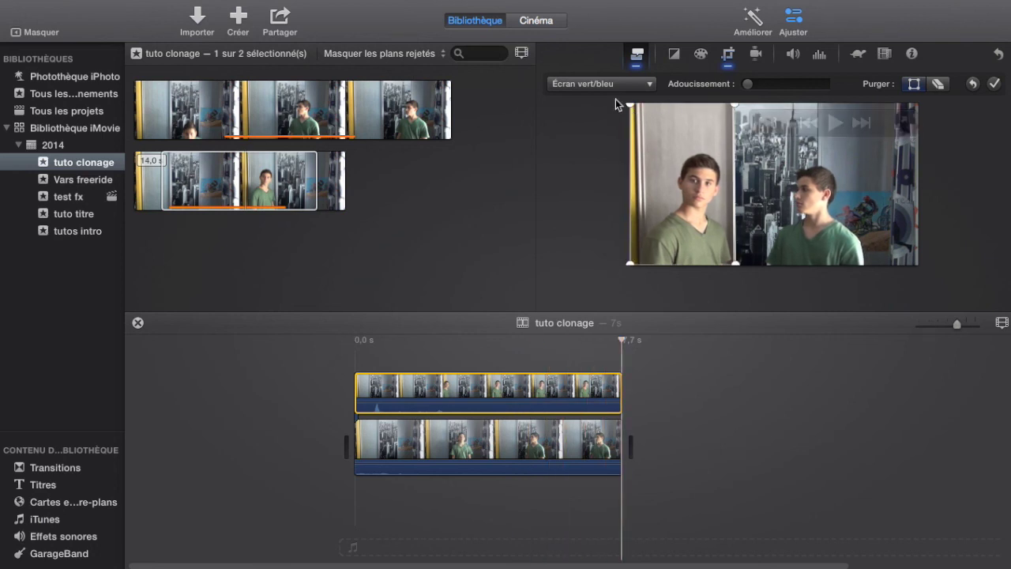
mouse_move(654, 168)
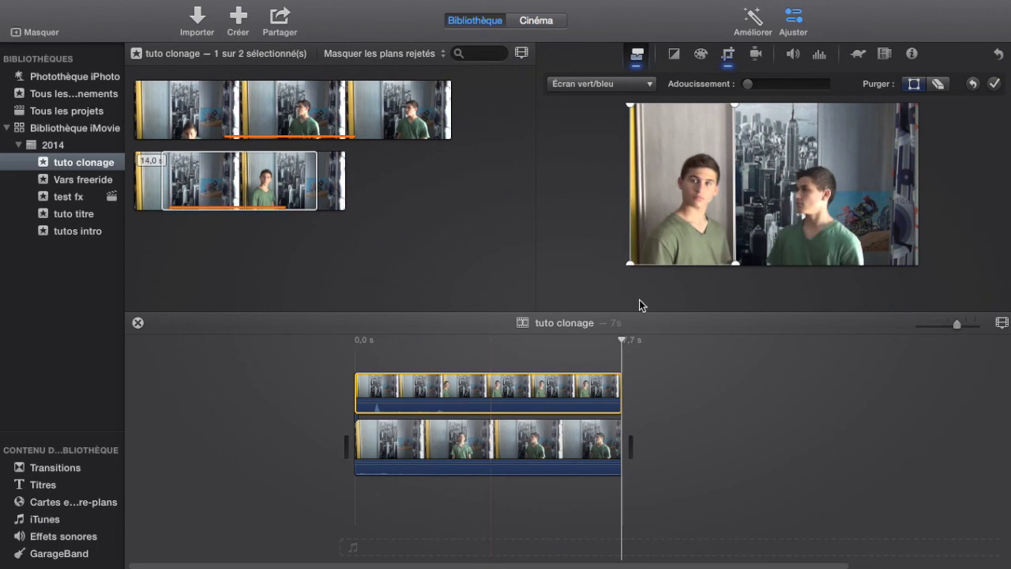
mouse_move(647, 242)
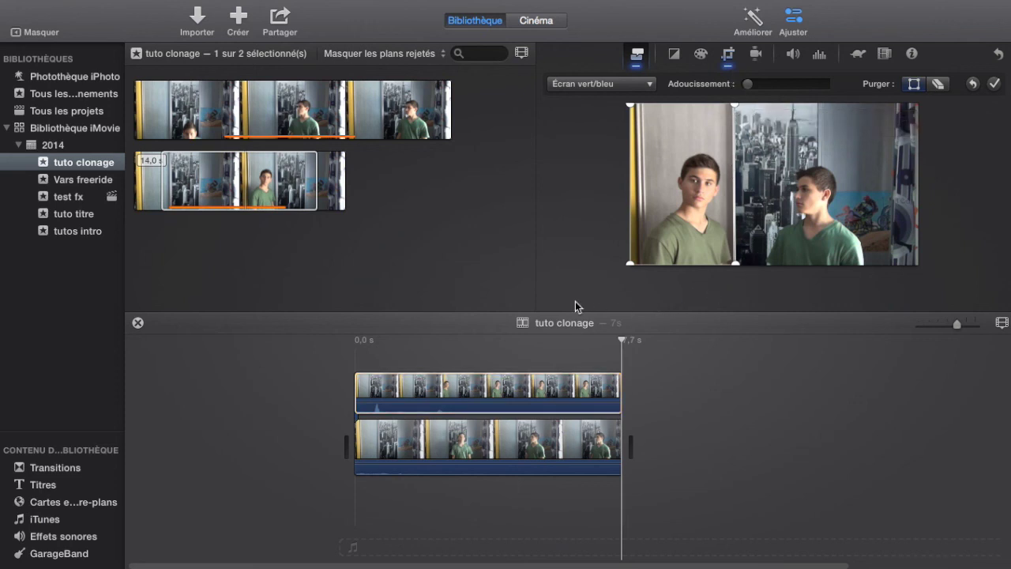
left_click(341, 388)
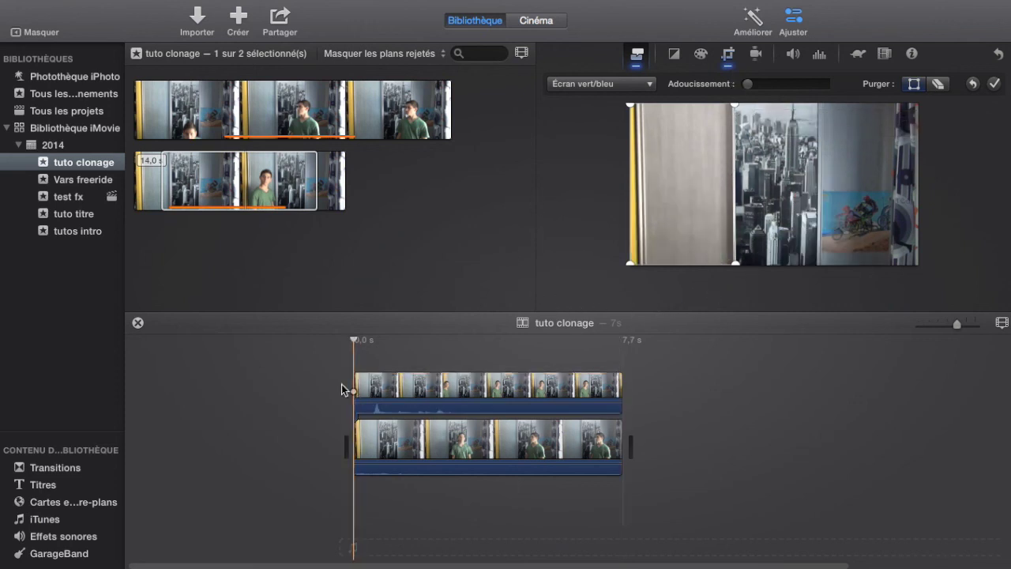
key("space")
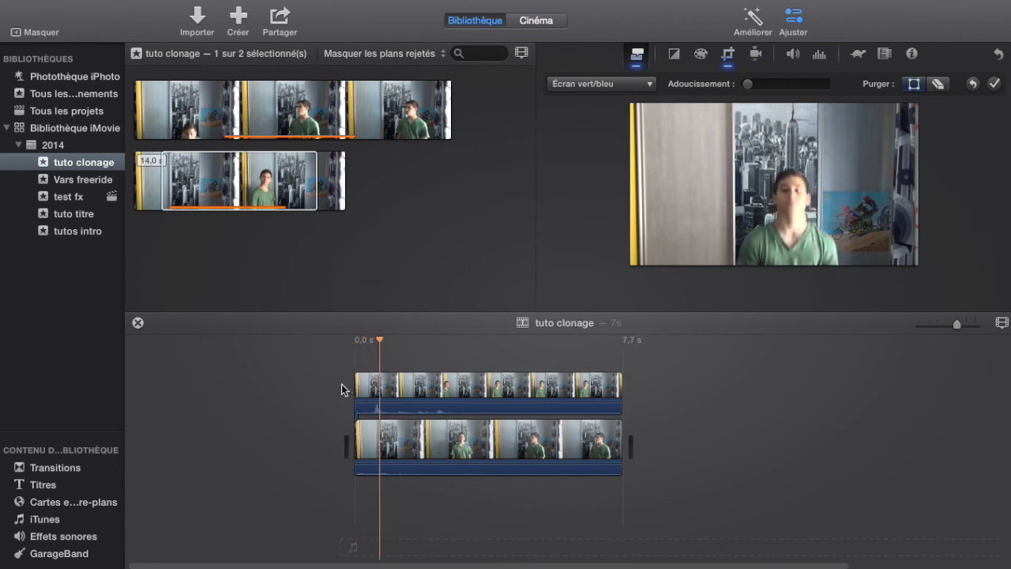